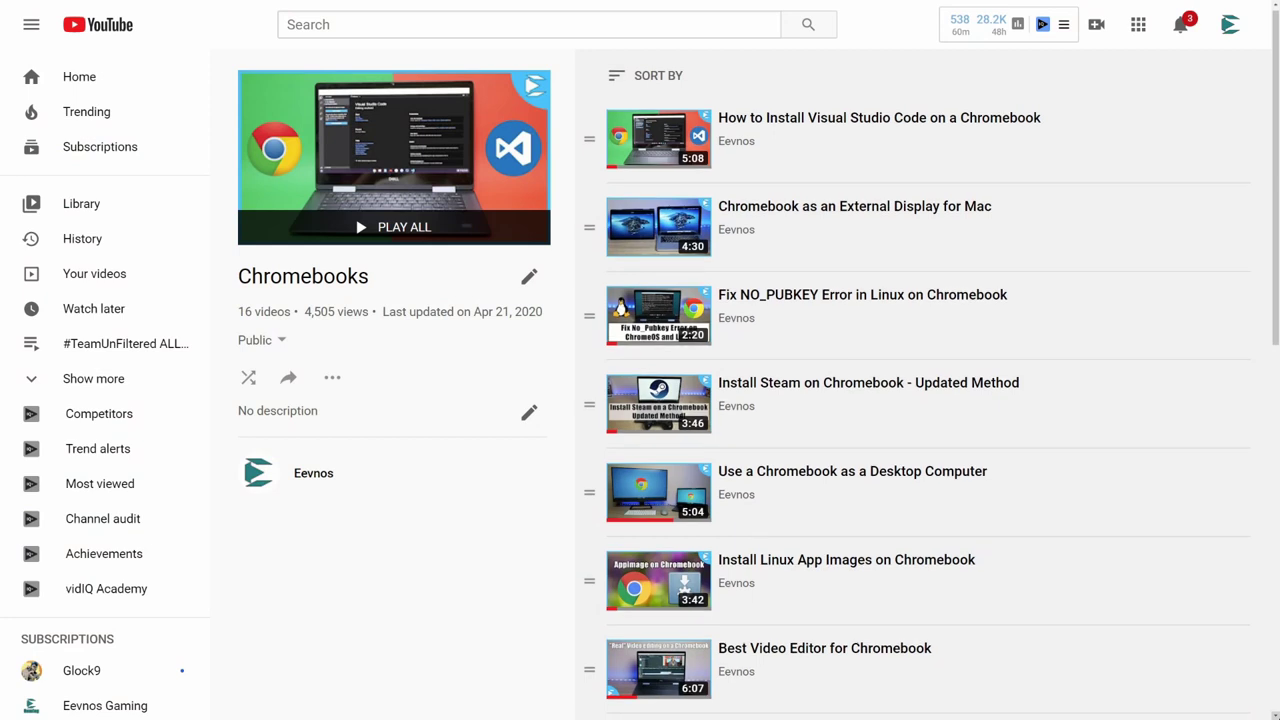
# Scroll down through the page, then open the Chrome OS settings from quick settings.
pyautogui.scroll(-1, 928, 400)
pyautogui.scroll(-4, 928, 400)
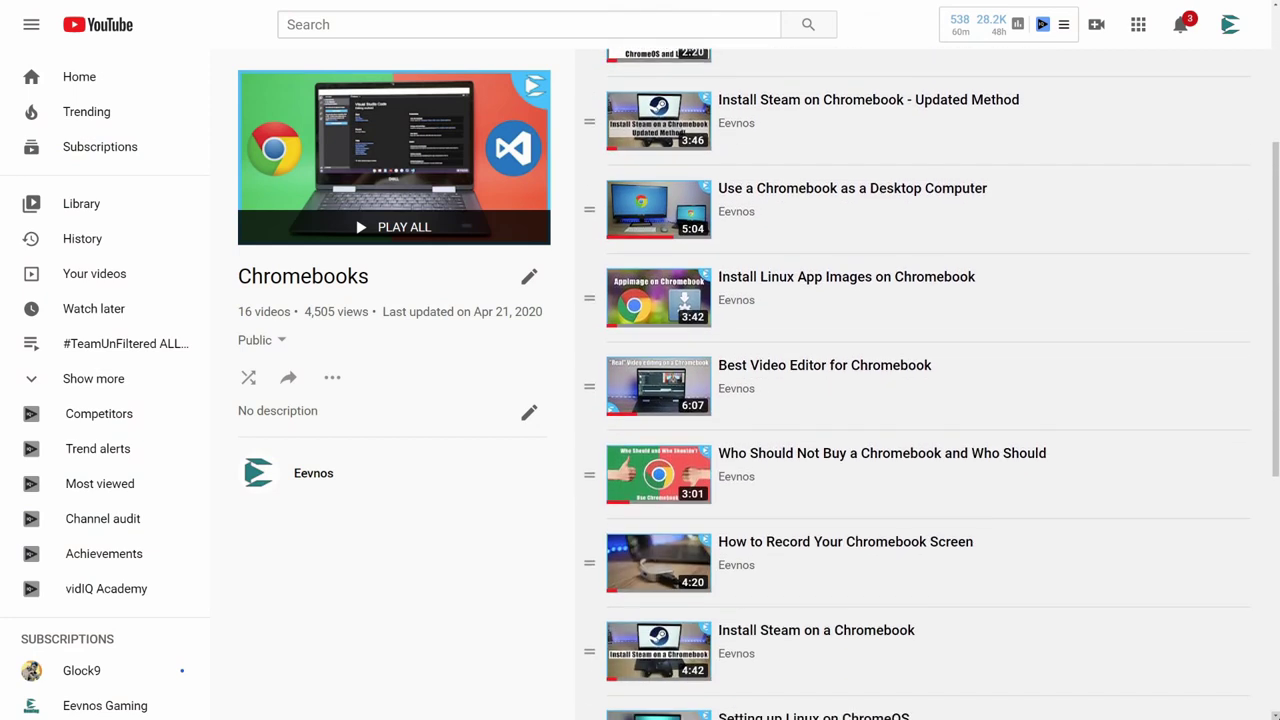
pyautogui.scroll(-3, 928, 400)
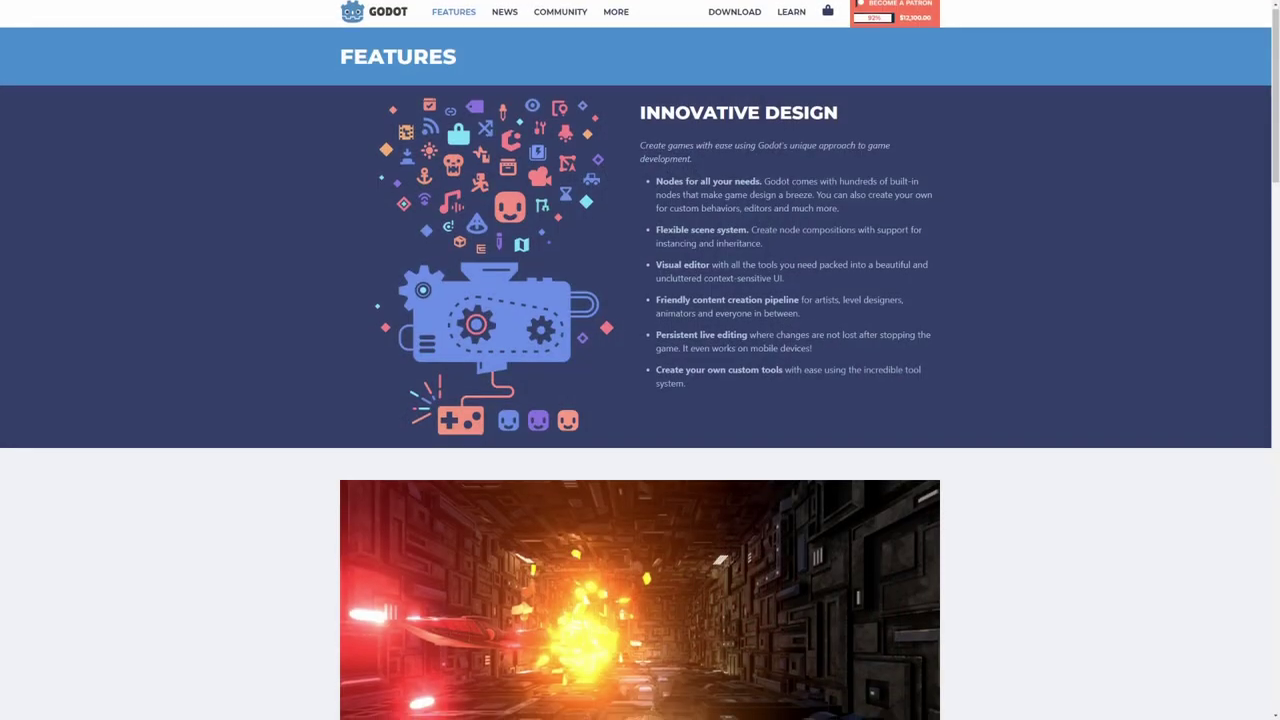
pyautogui.scroll(-3, 640, 360)
pyautogui.scroll(-5, 640, 360)
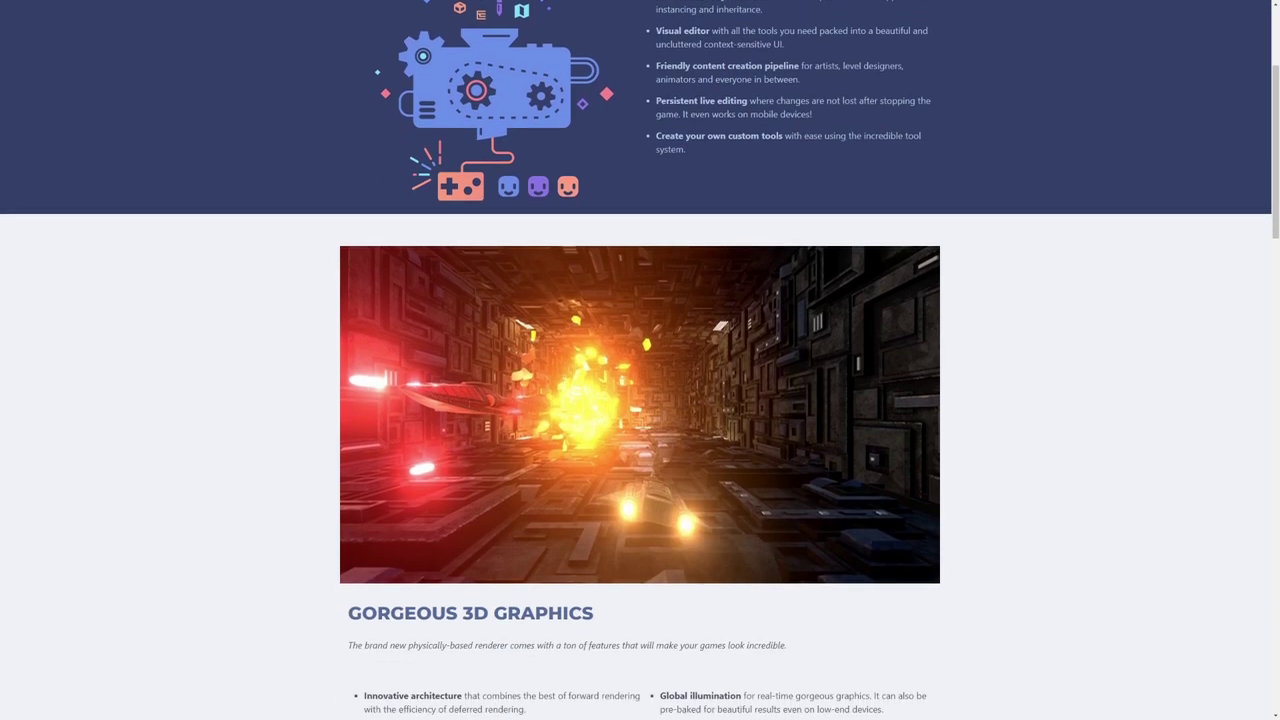
pyautogui.scroll(-5, 640, 360)
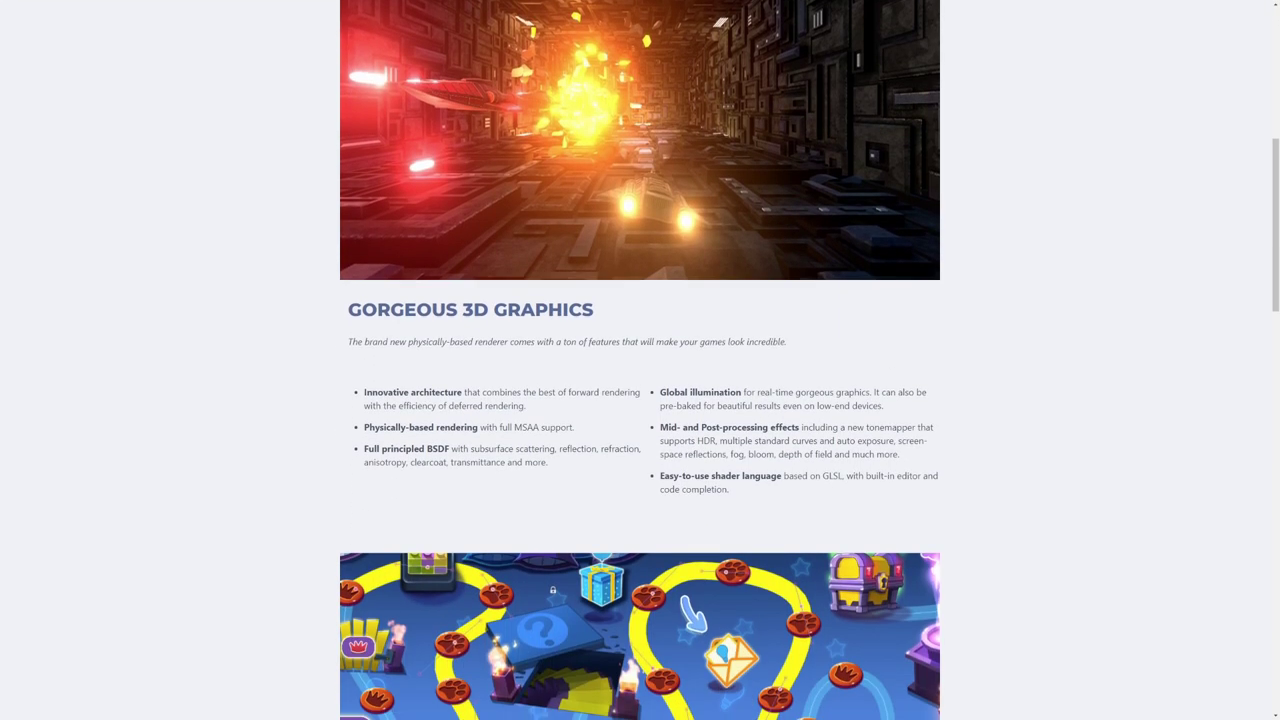
pyautogui.scroll(-5, 640, 360)
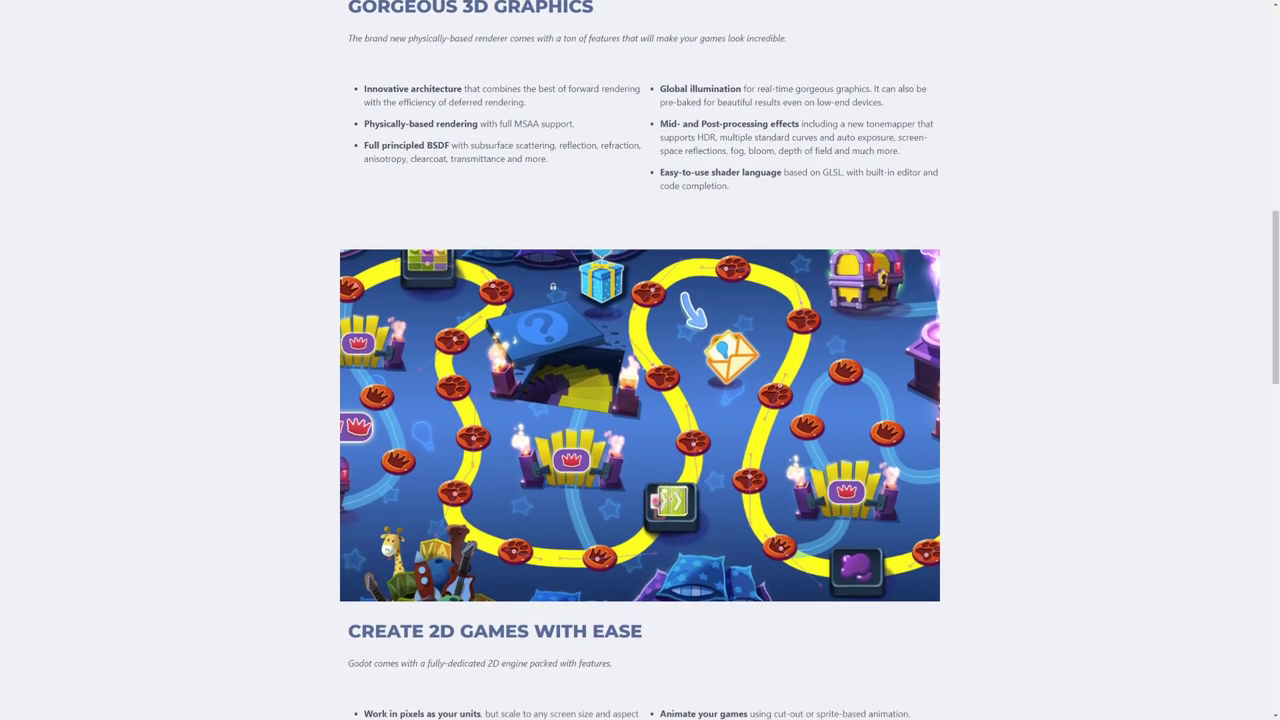
pyautogui.scroll(-5, 640, 360)
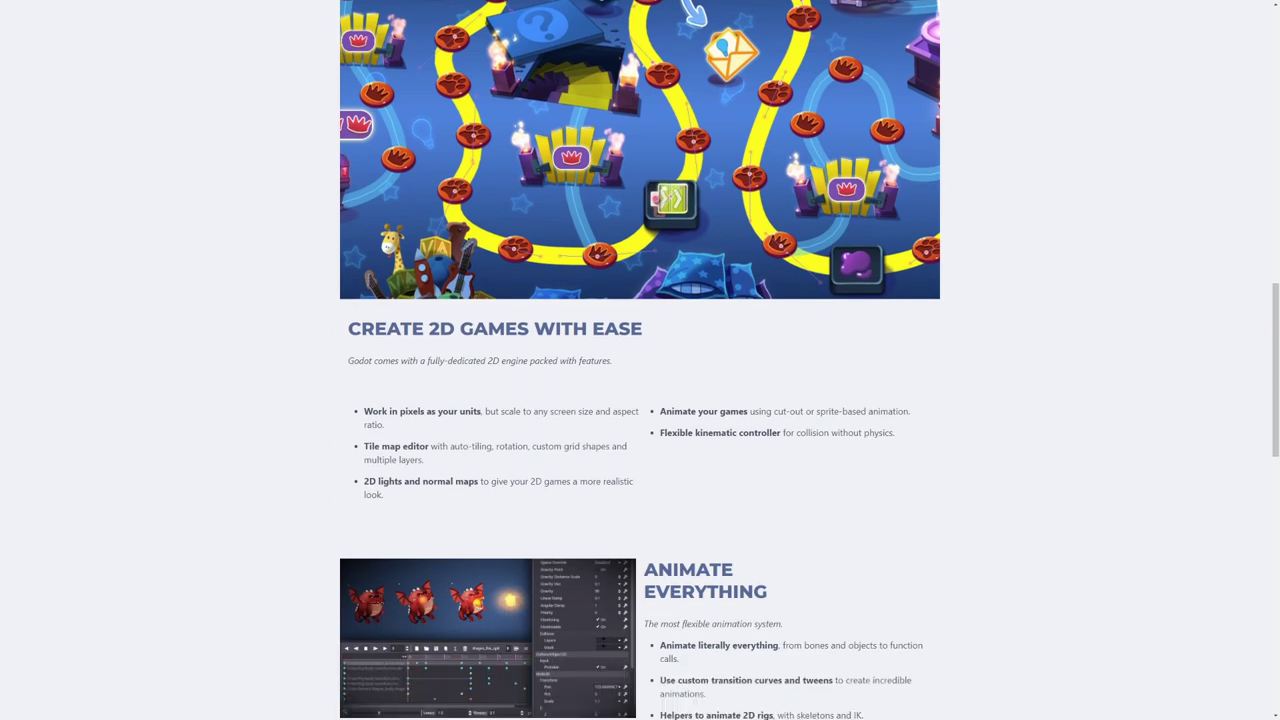
pyautogui.scroll(-5, 640, 360)
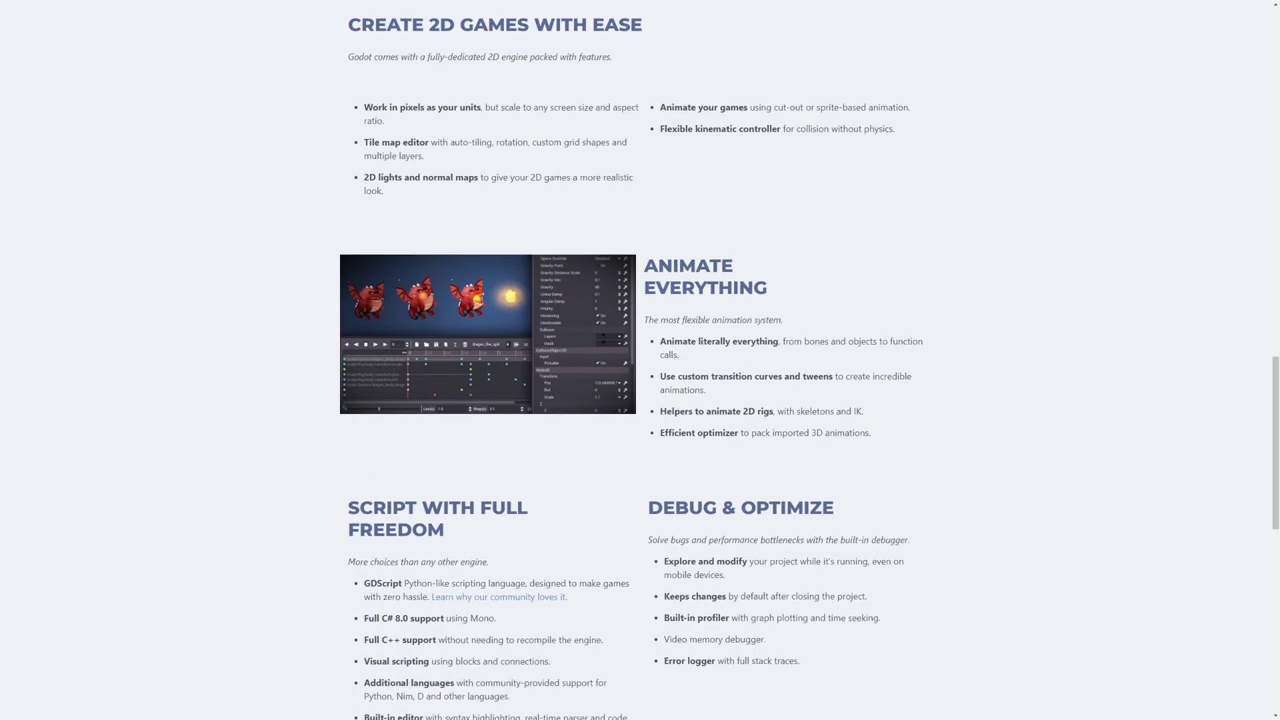
pyautogui.scroll(-5, 640, 360)
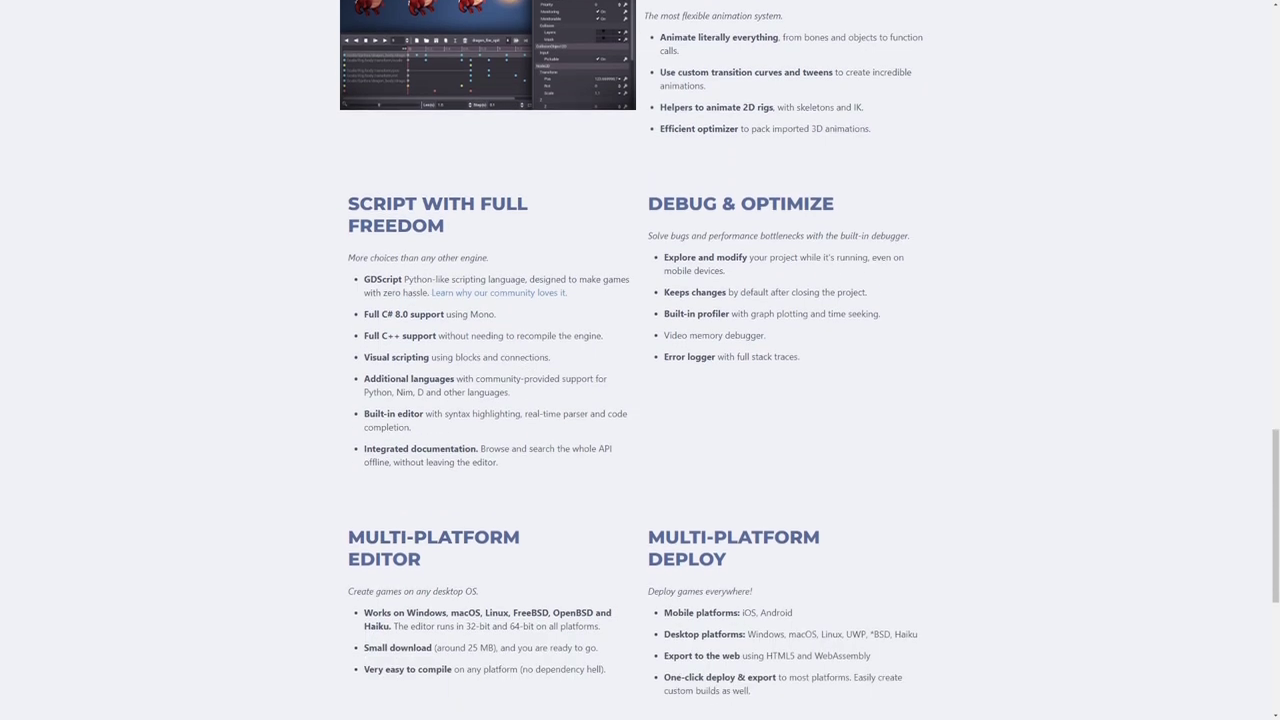
pyautogui.scroll(-5, 640, 360)
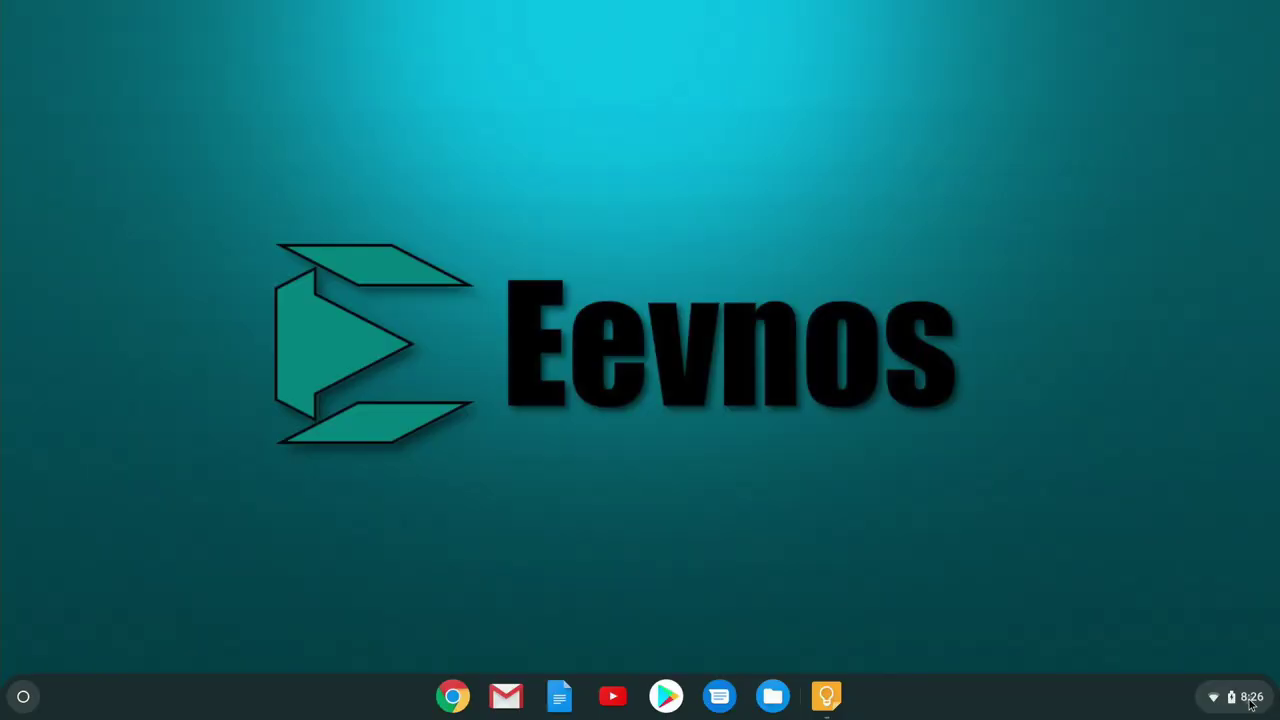
pyautogui.click(1240, 696)
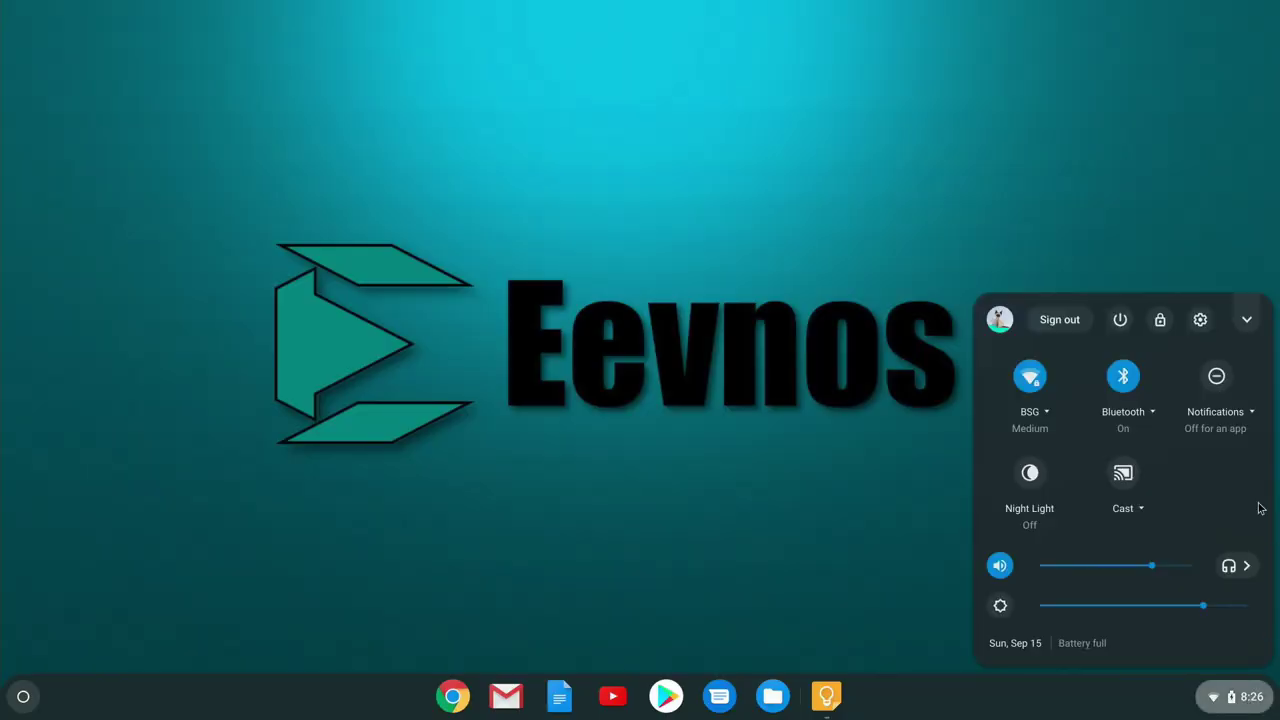
pyautogui.click(1201, 328)
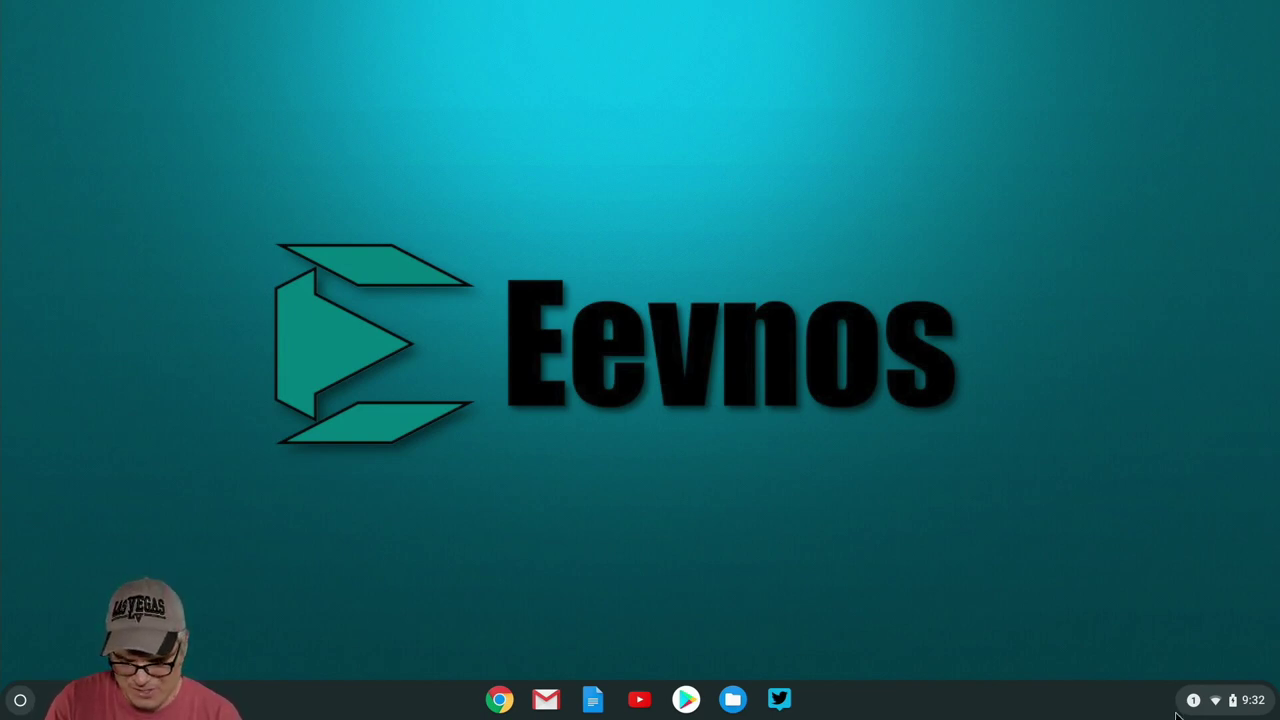
# In a new Chrome window, search for godot and open the Godot Linux download page.
pyautogui.click(501, 700)
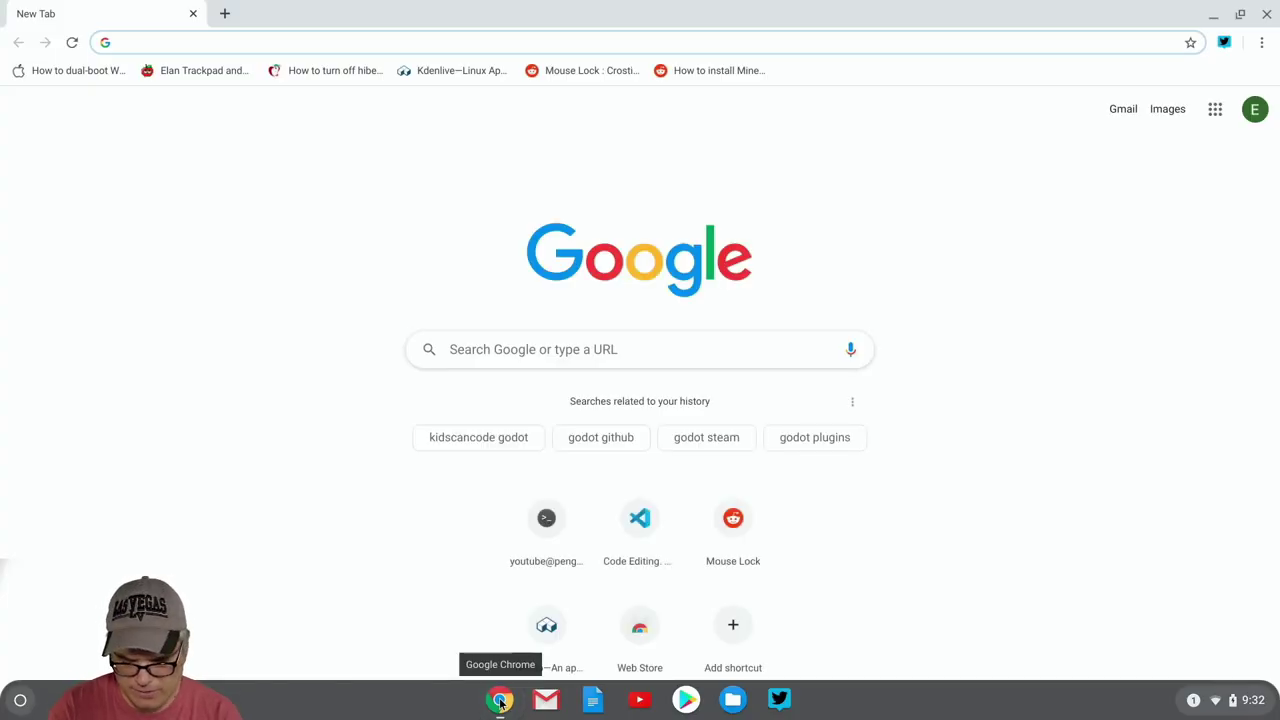
pyautogui.write('godot')
pyautogui.press('Return')
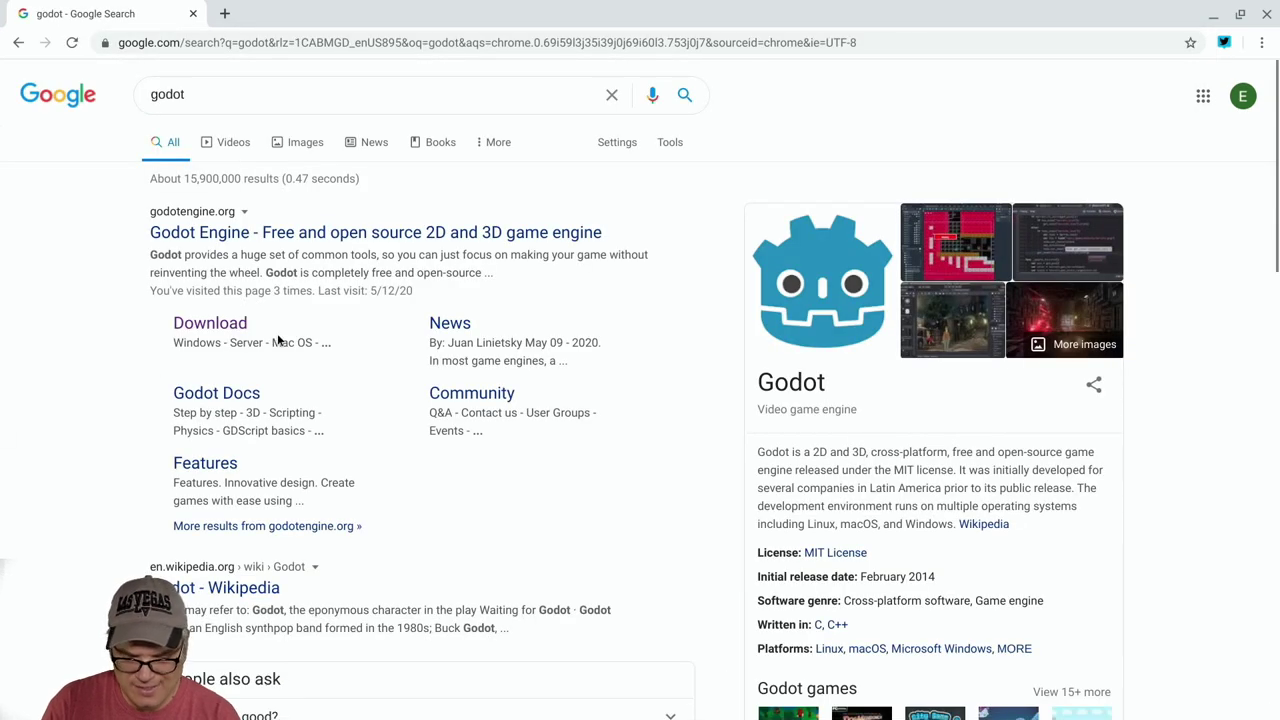
pyautogui.click(236, 330)
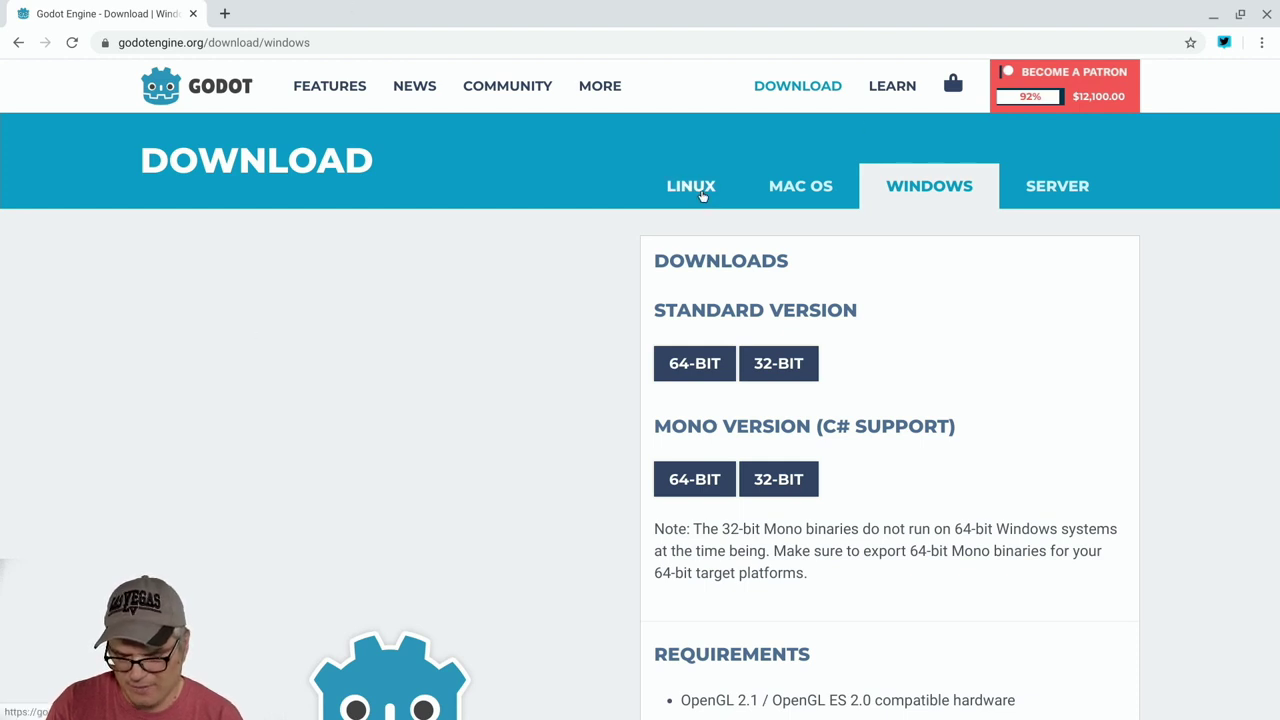
pyautogui.click(702, 196)
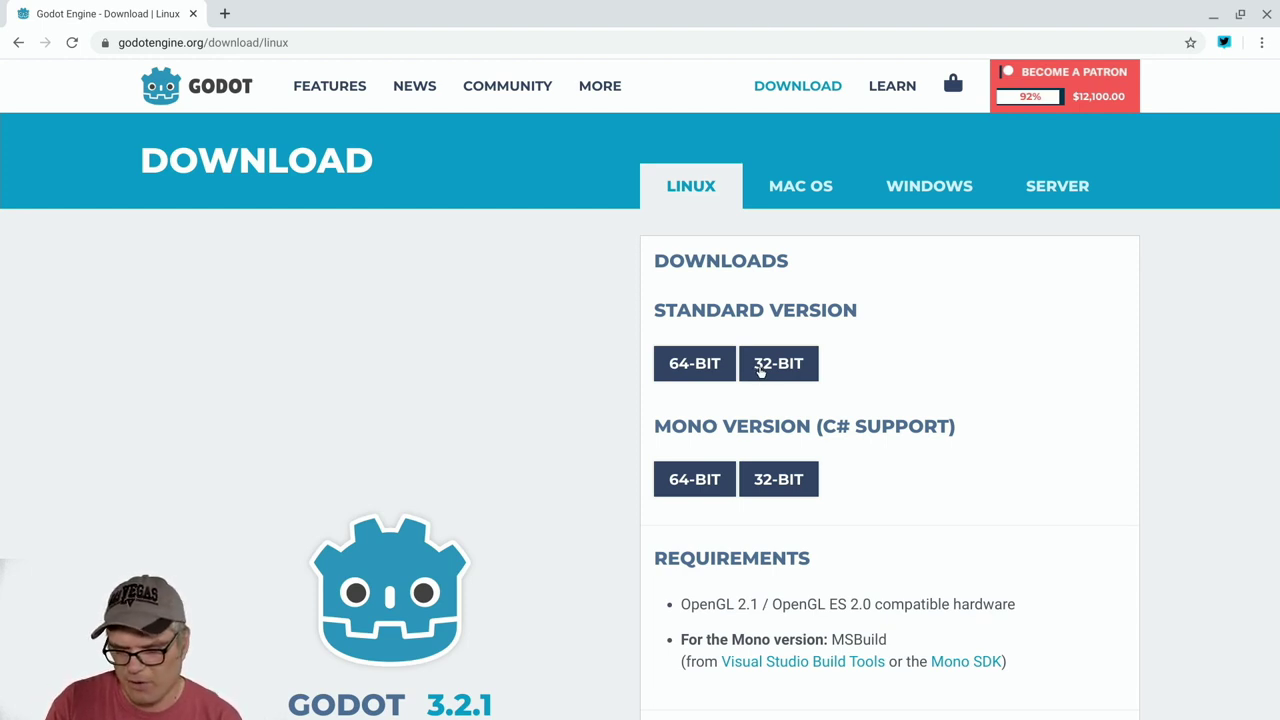
# Download the Standard 64-bit Linux build, Godot_v3.2.1-stable_x11.64.zip.
pyautogui.click(693, 375)
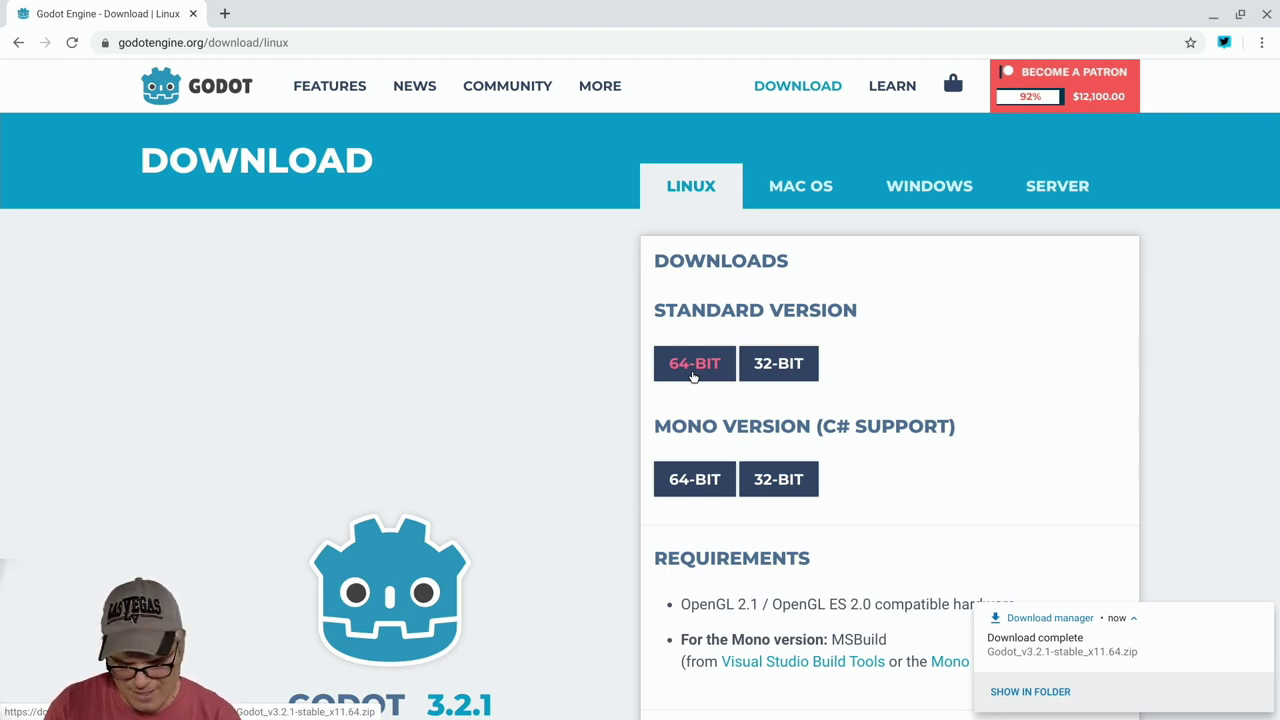
# Open the downloaded Godot zip from the Downloads folder in Zip Archiver.
pyautogui.press('super')
pyautogui.write('files')
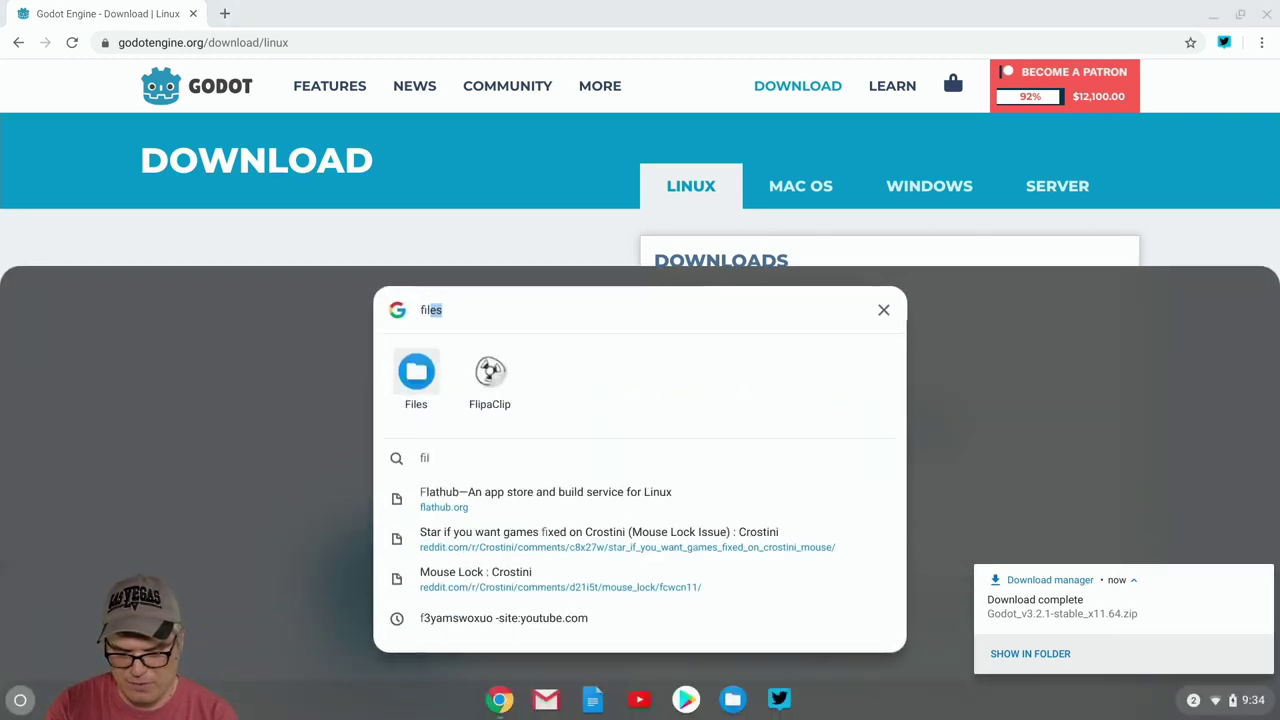
pyautogui.press('Return')
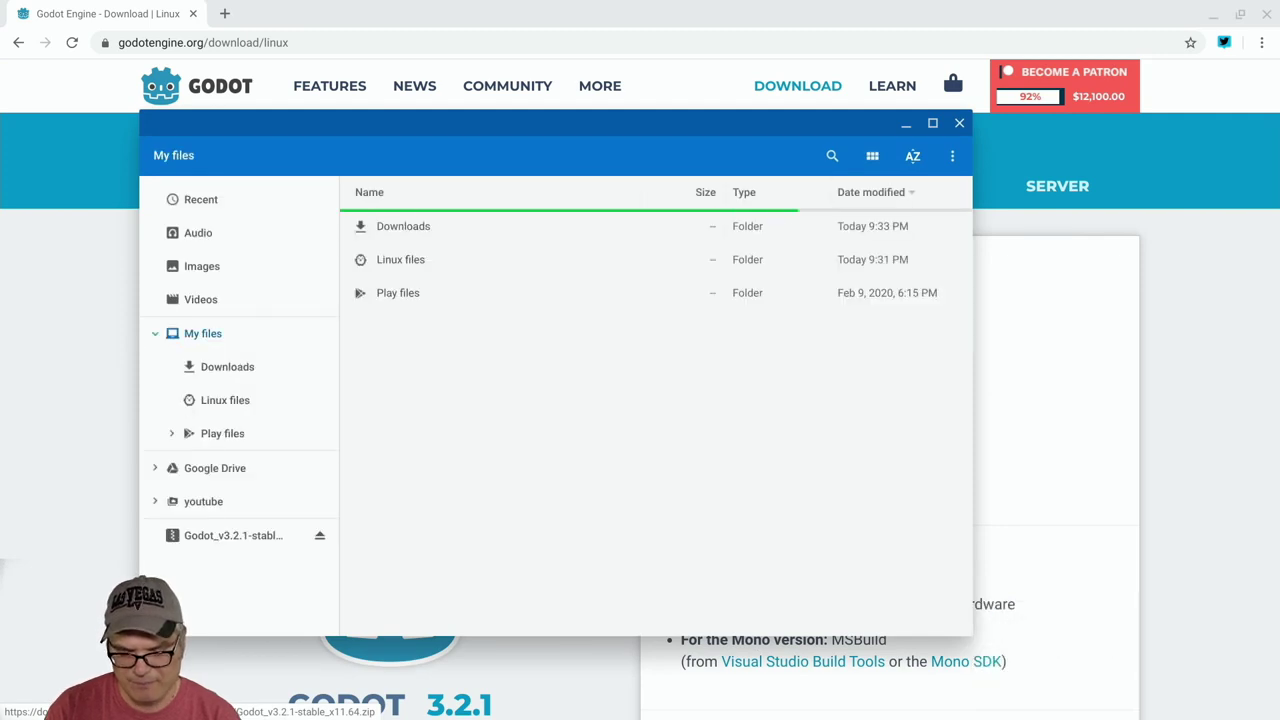
pyautogui.doubleClick(392, 228)
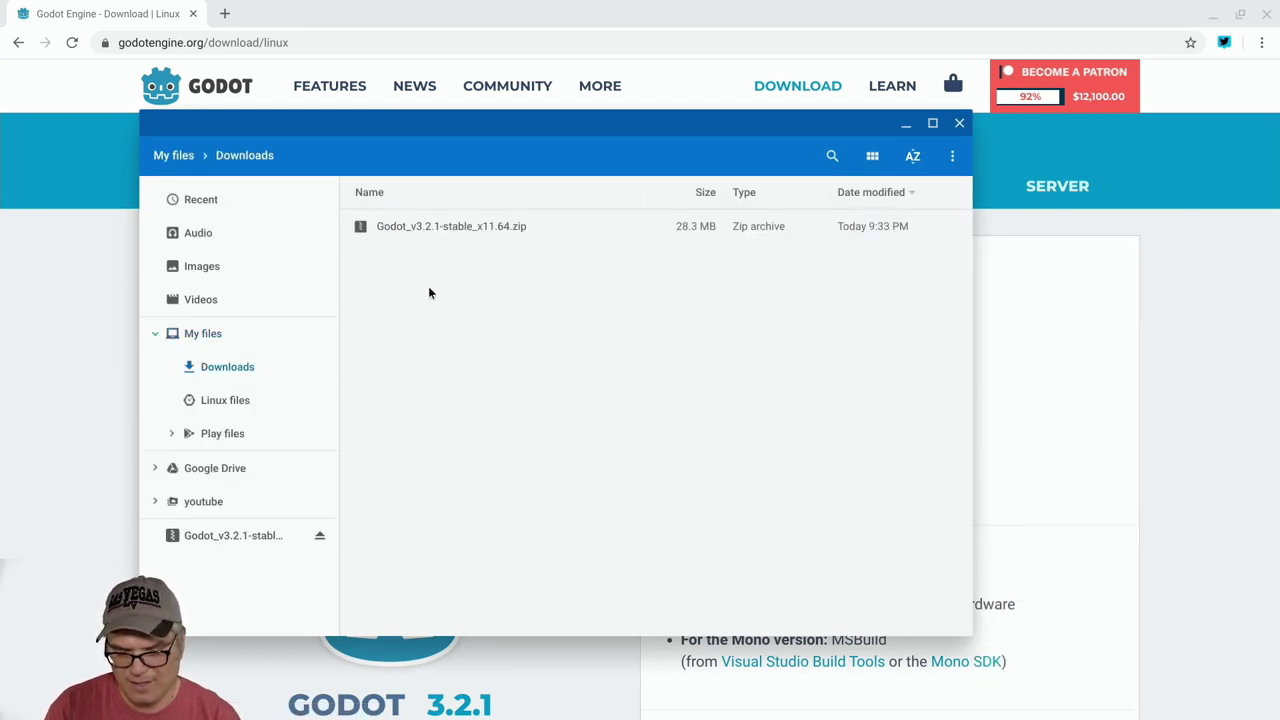
pyautogui.rightClick(437, 233)
pyautogui.click(492, 254)
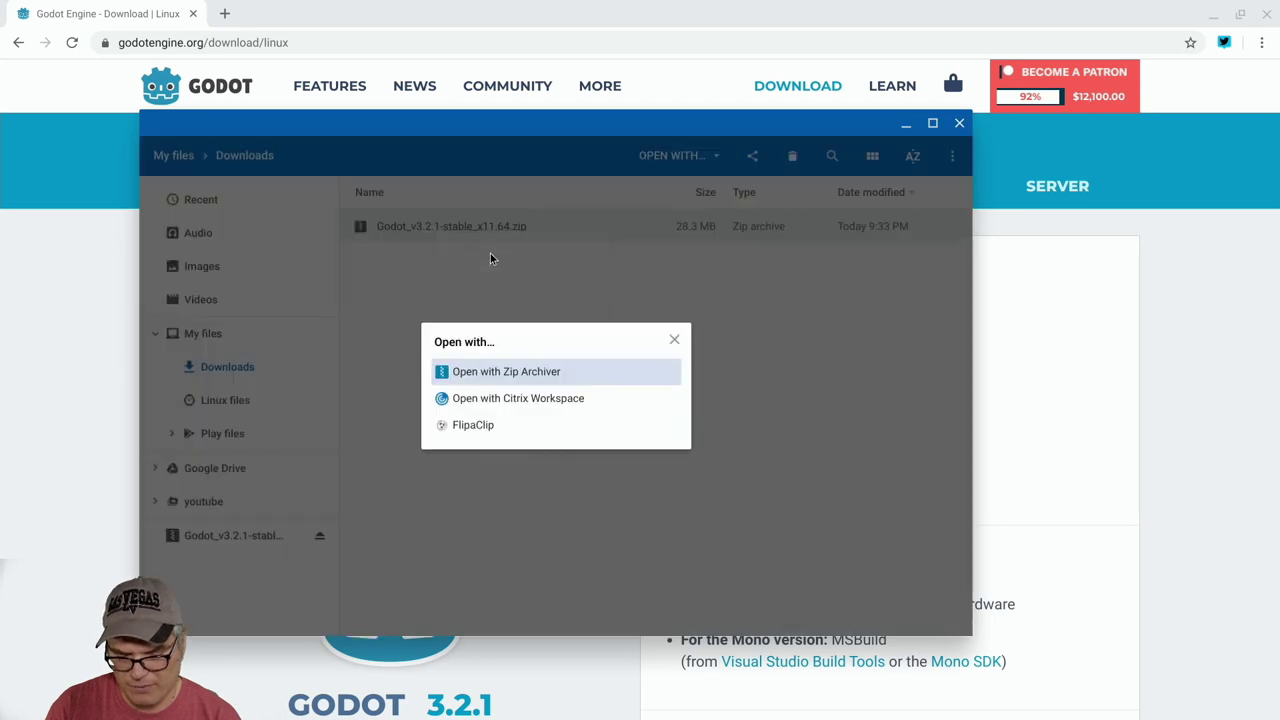
pyautogui.click(505, 372)
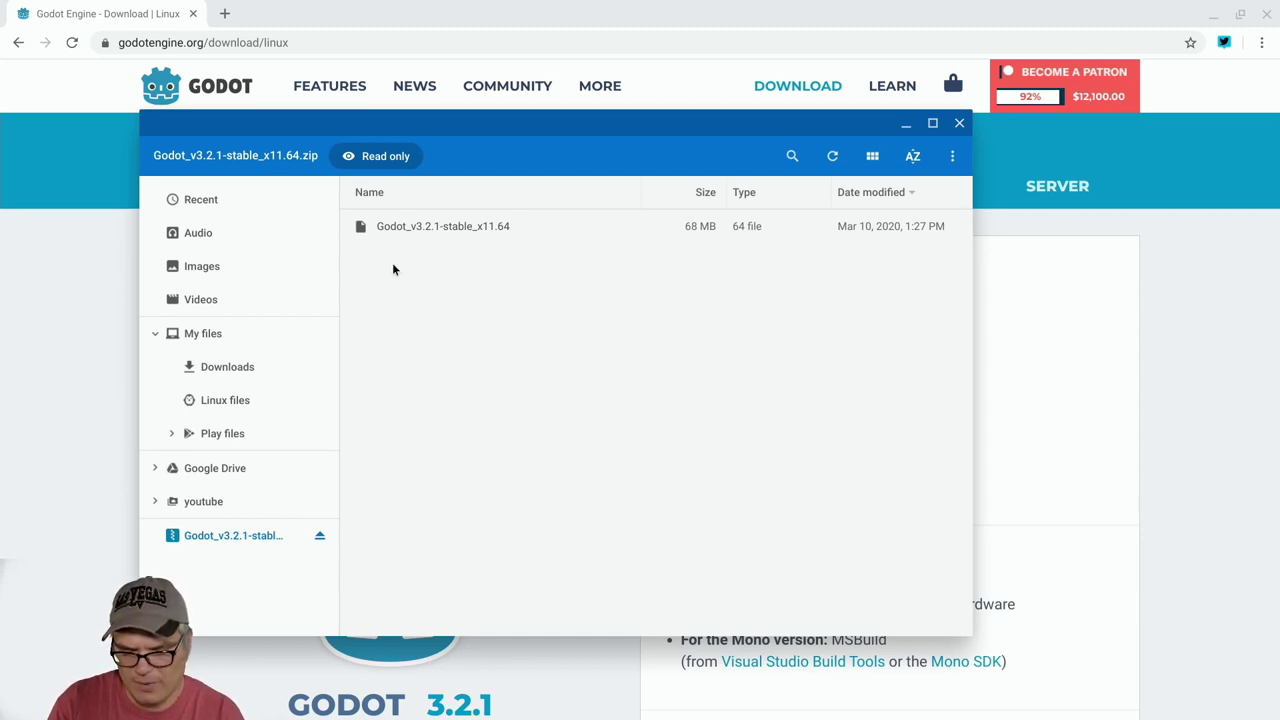
# Copy Godot_v3.2.1-stable_x11.64 from the zip into Linux files.
pyautogui.click(430, 228)
pyautogui.moveTo(430, 228); pyautogui.dragTo(229, 405)
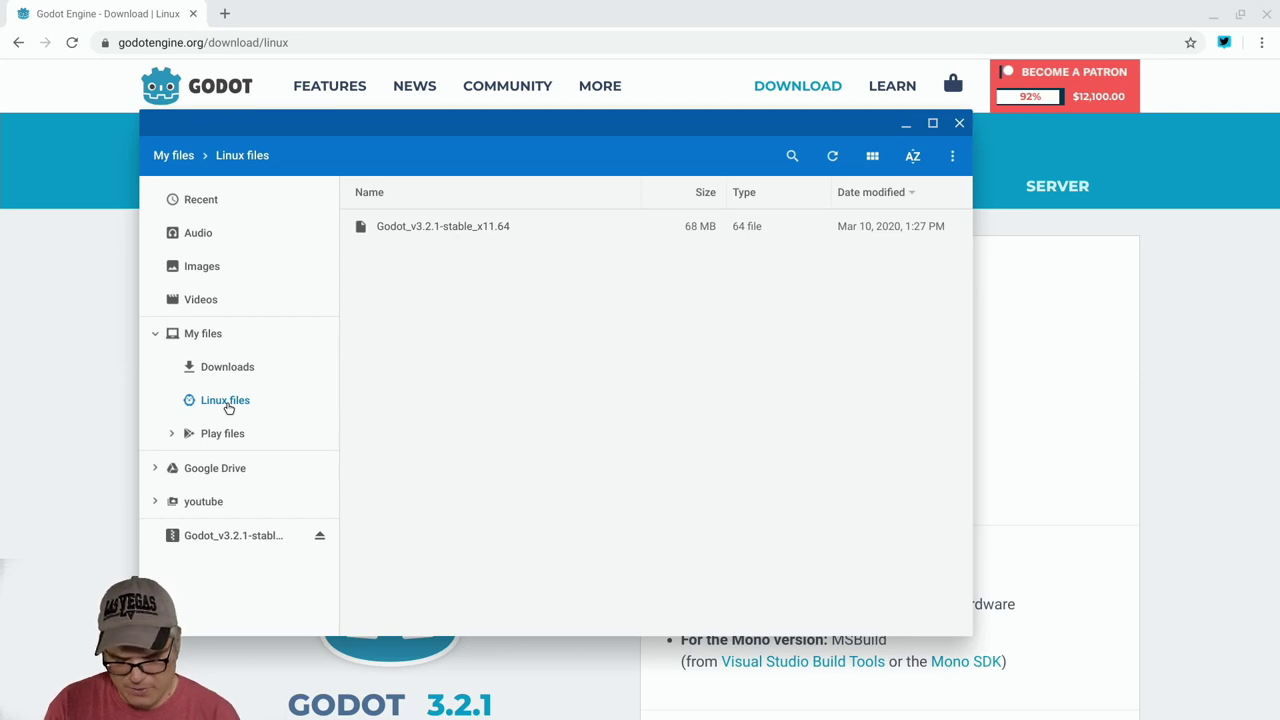
pyautogui.press('super')
# In Terminal, list the home folder and run sudo chmod 777 on Godot_v3.2.1-stable_x11.64.
pyautogui.write('term')
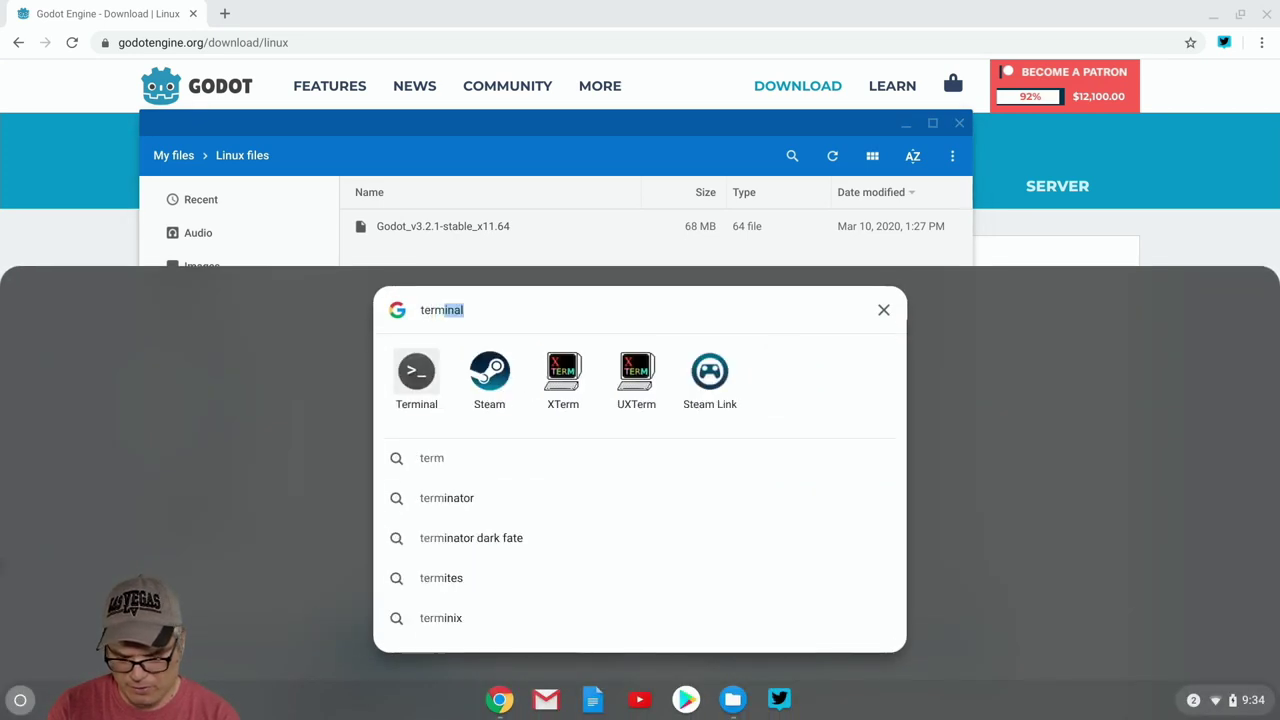
pyautogui.press('Return')
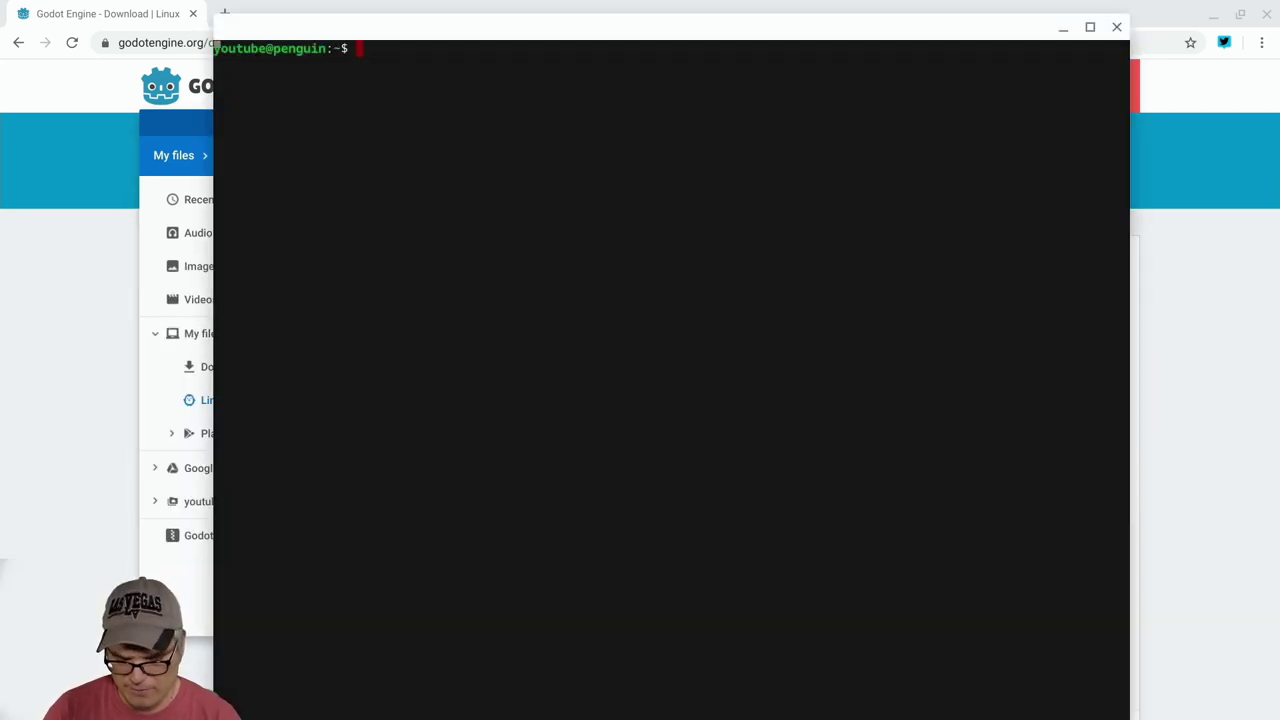
pyautogui.write('ls')
pyautogui.press('Return')
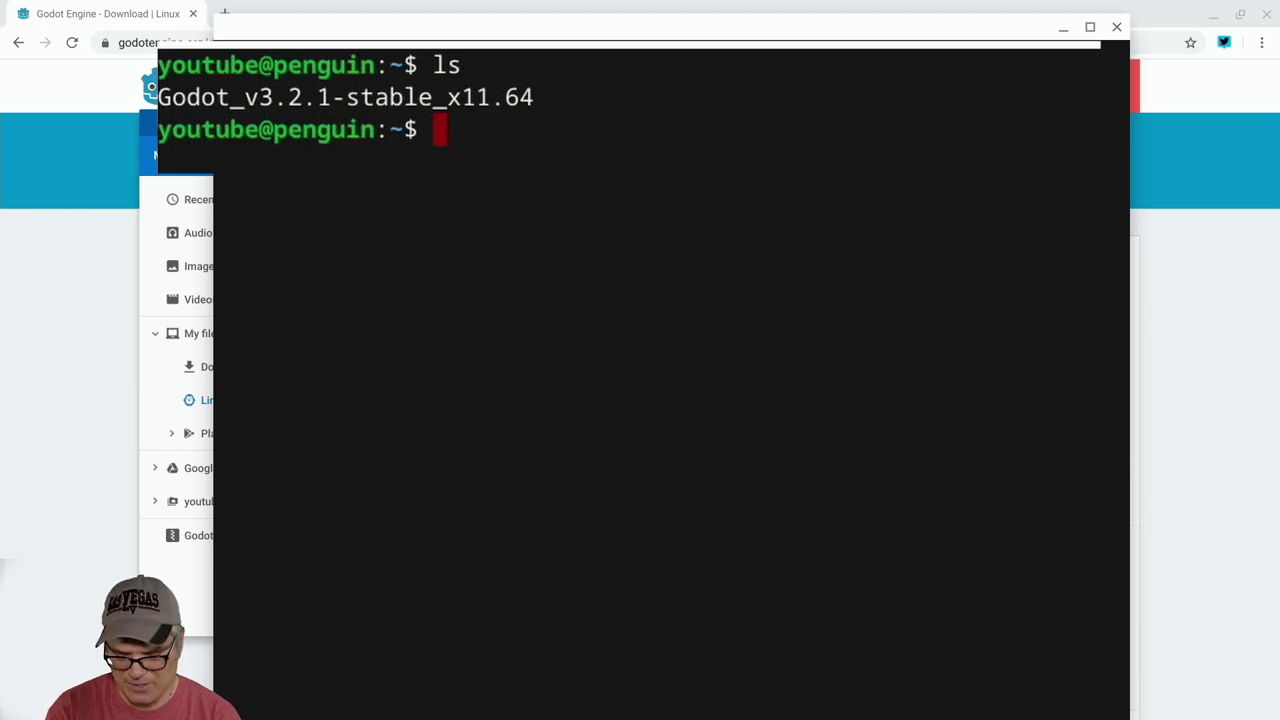
pyautogui.write('sudo')
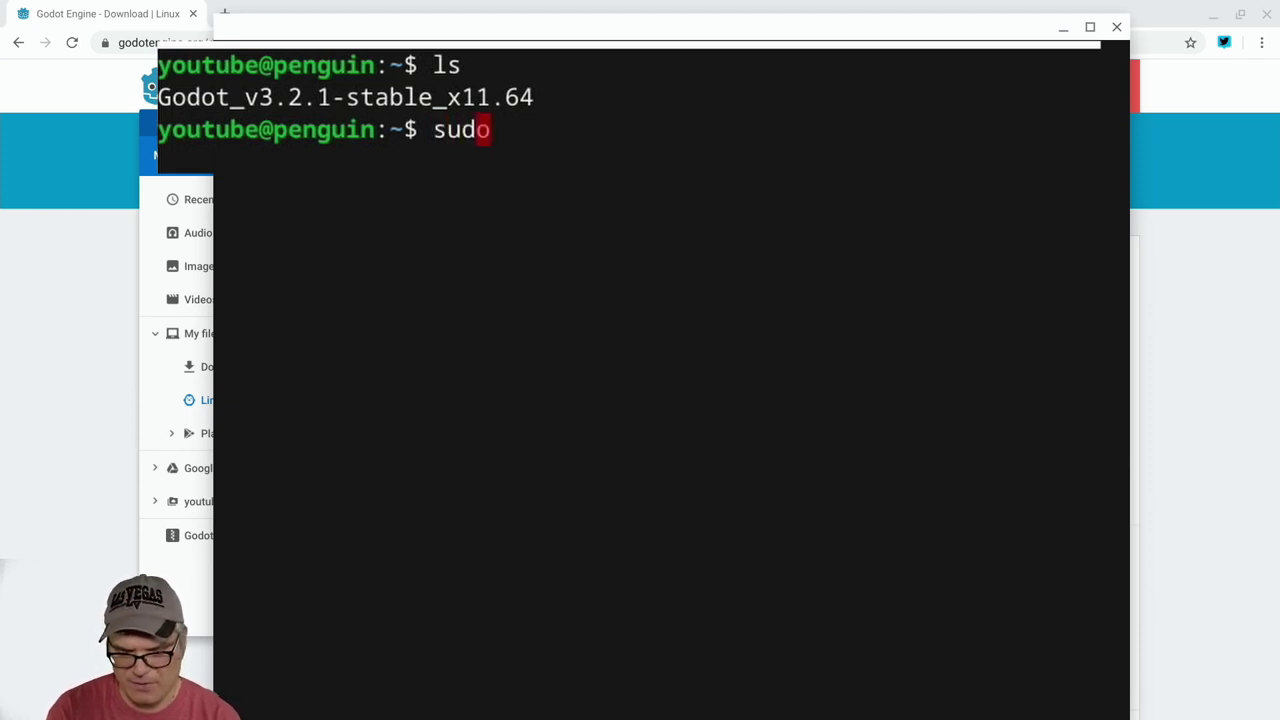
pyautogui.write(' ch')
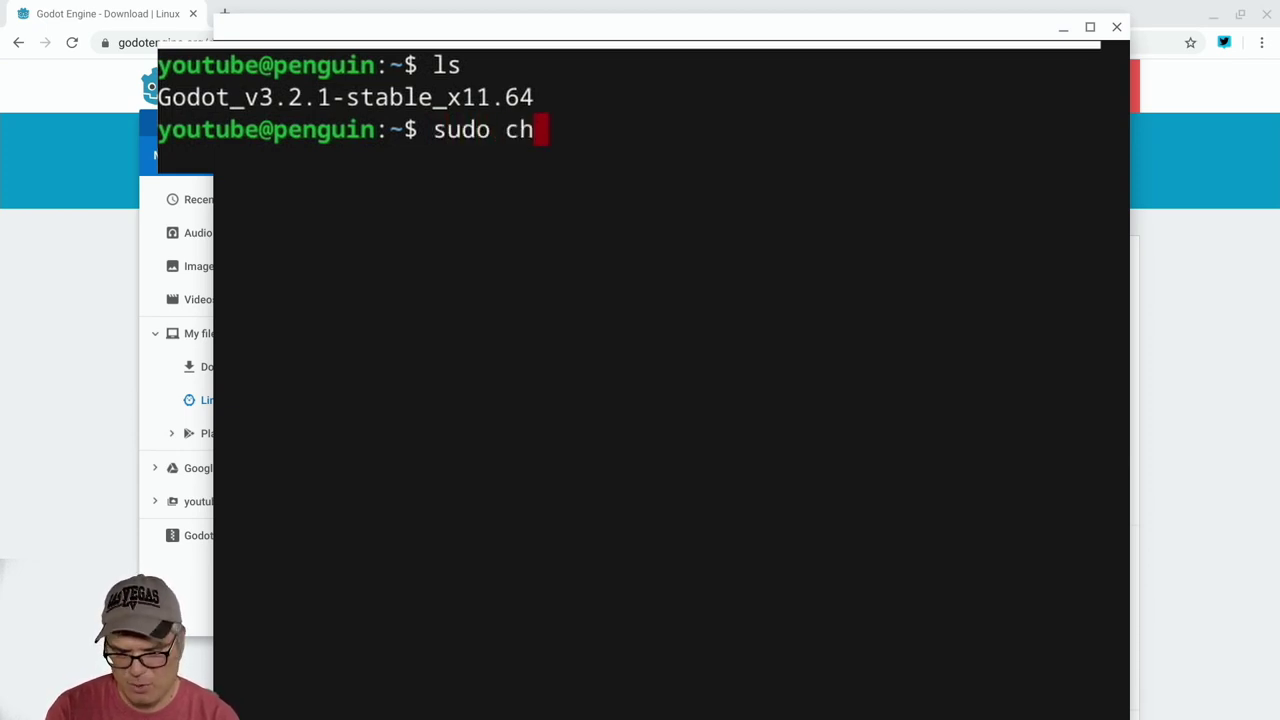
pyautogui.write('mod 77')
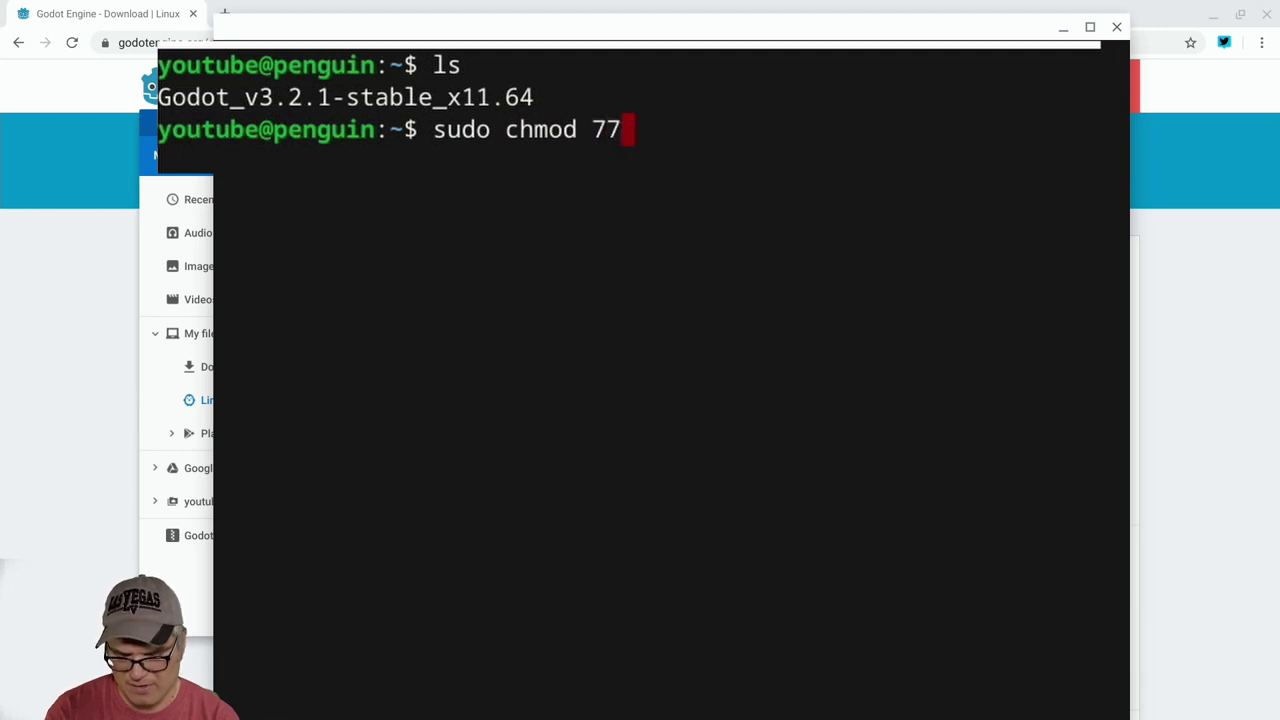
pyautogui.write('7 G')
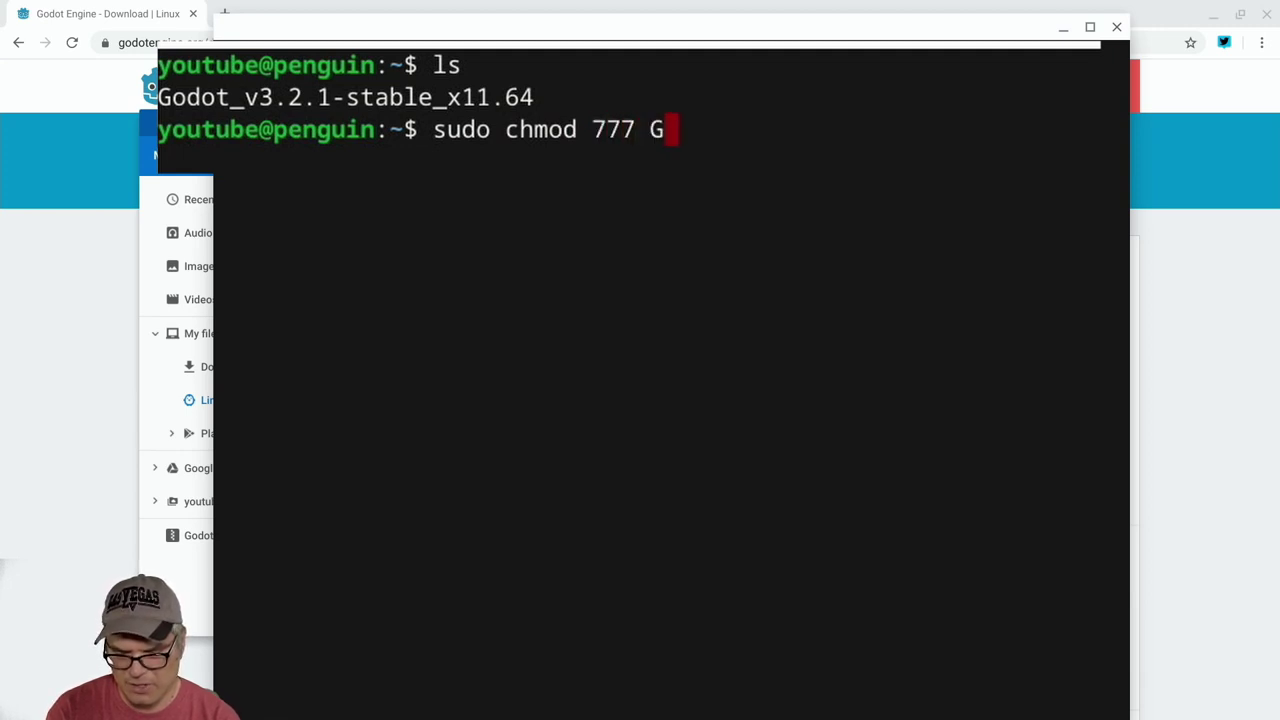
pyautogui.write('odot')
pyautogui.press('Tab')
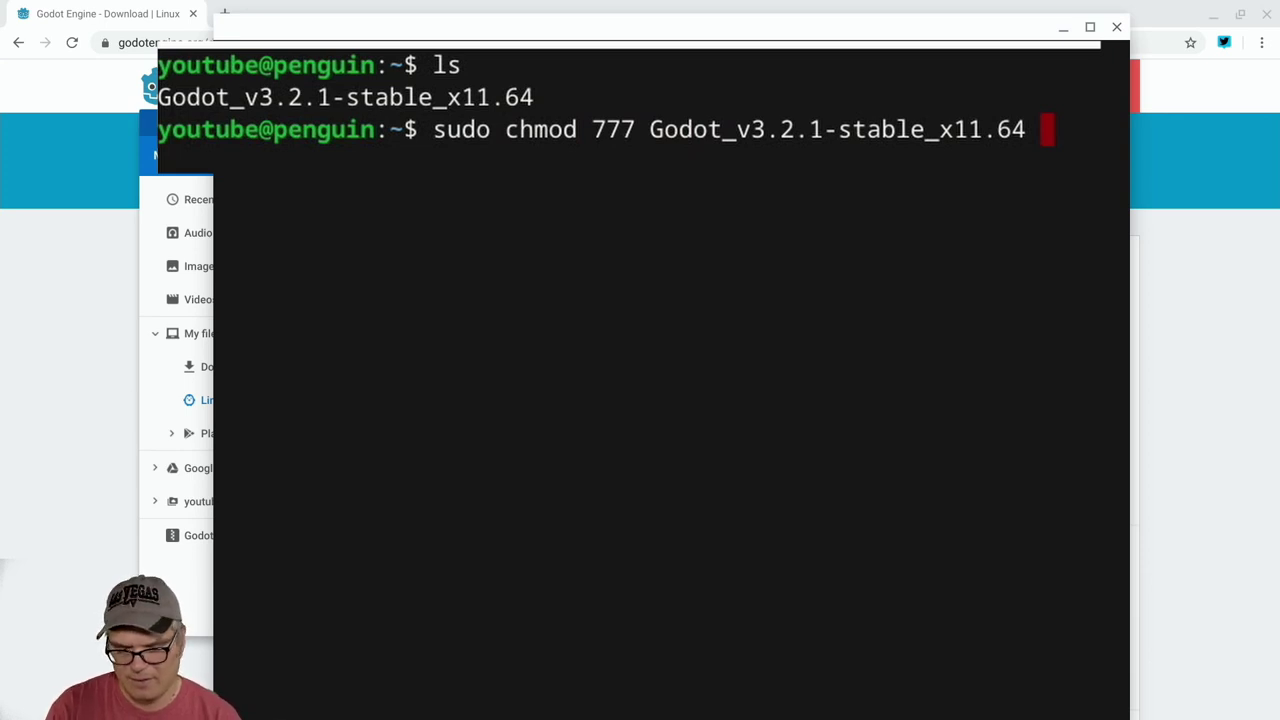
pyautogui.press('Return')
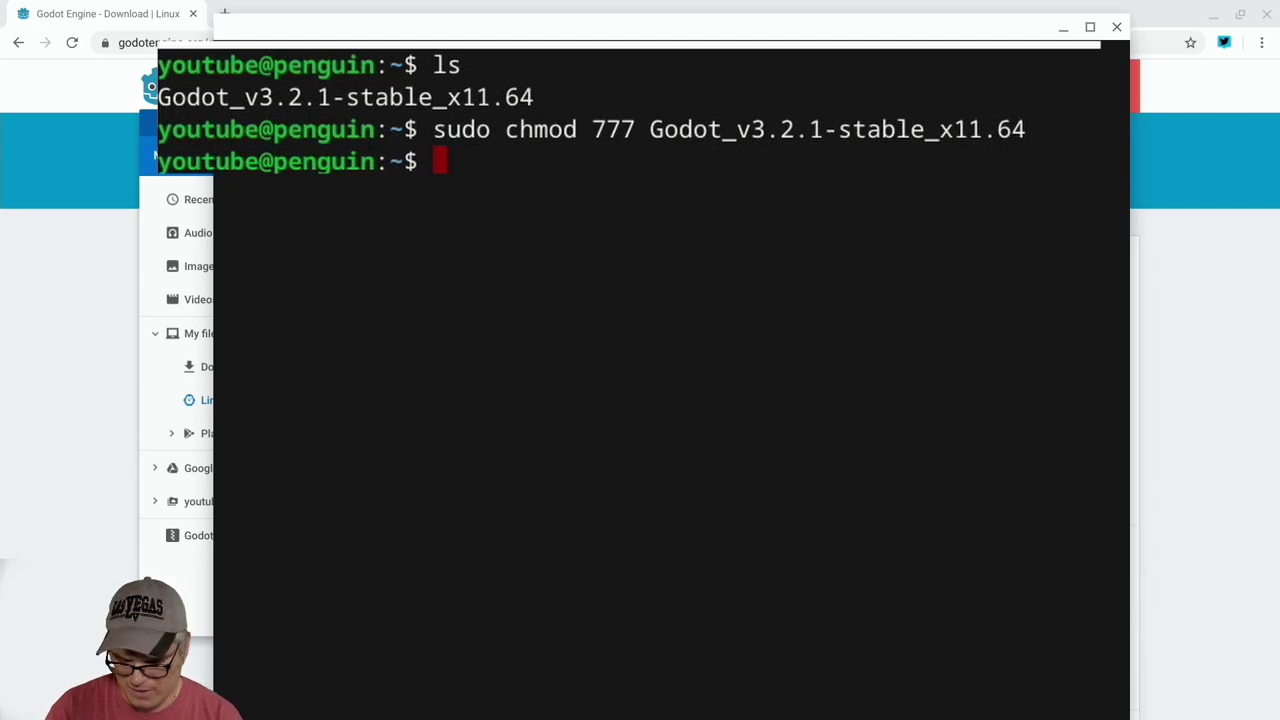
# Launch ./Godot_v3.2.1-stable_x11.64 to bring up the Godot project manager.
pyautogui.write('./')
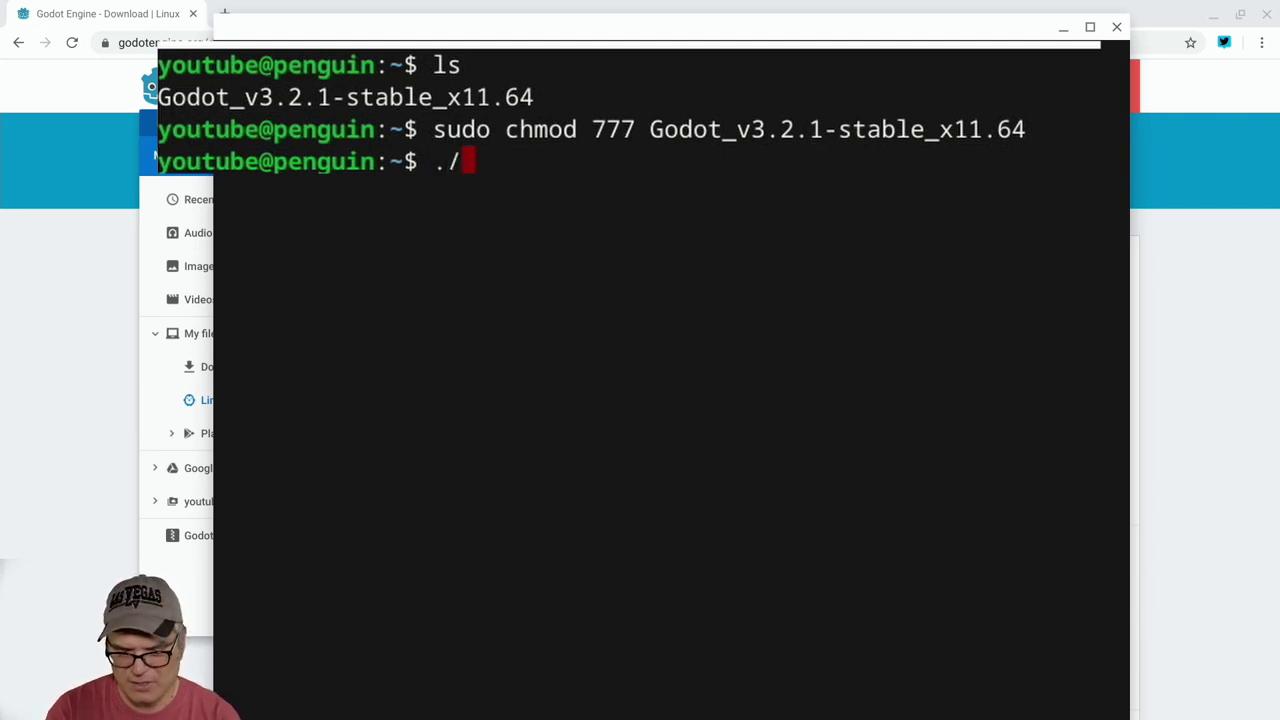
pyautogui.write('God')
pyautogui.press('Tab')
pyautogui.press('Return')
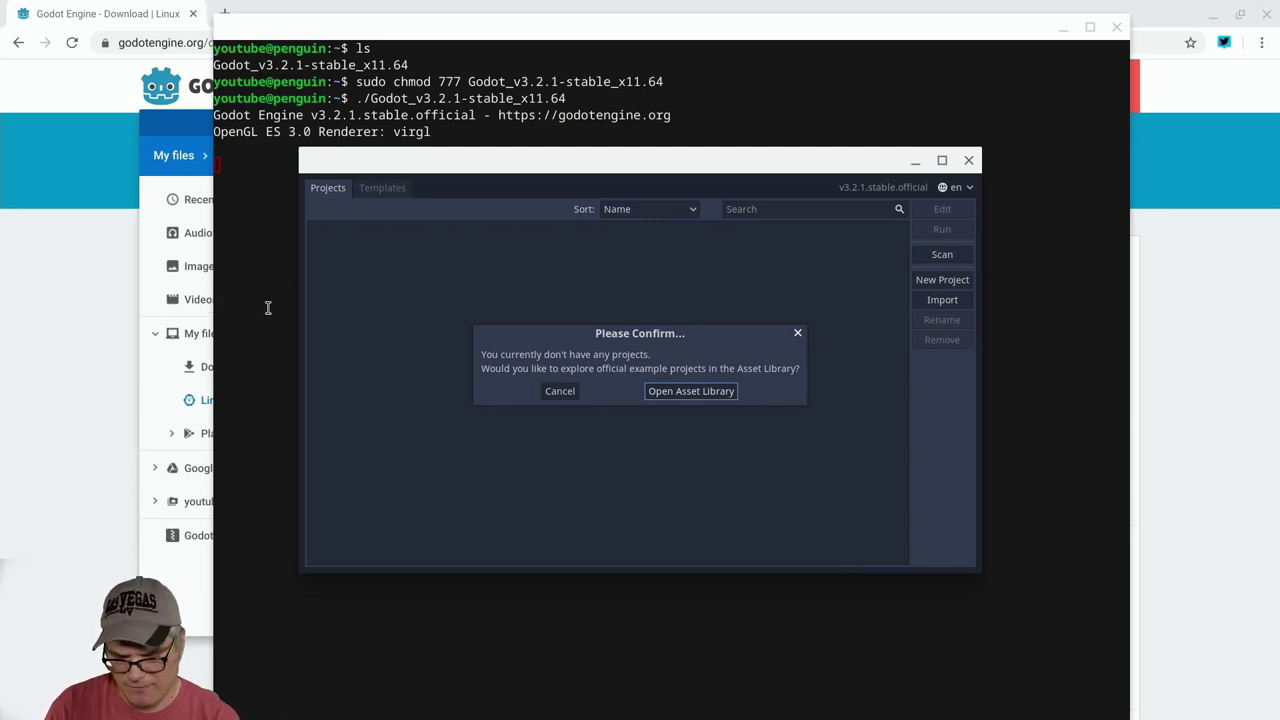
# Download the 2D Platformer Demo (KinematicBody) from the official example projects.
pyautogui.click(690, 393)
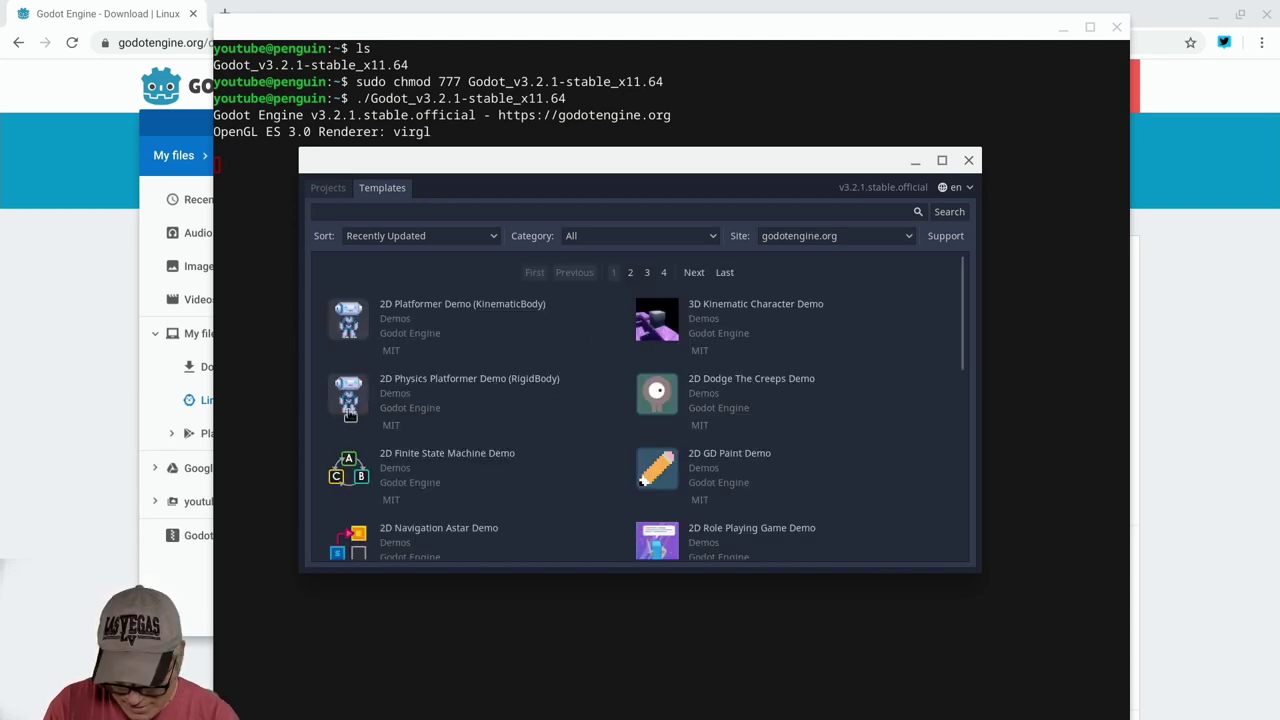
pyautogui.click(455, 314)
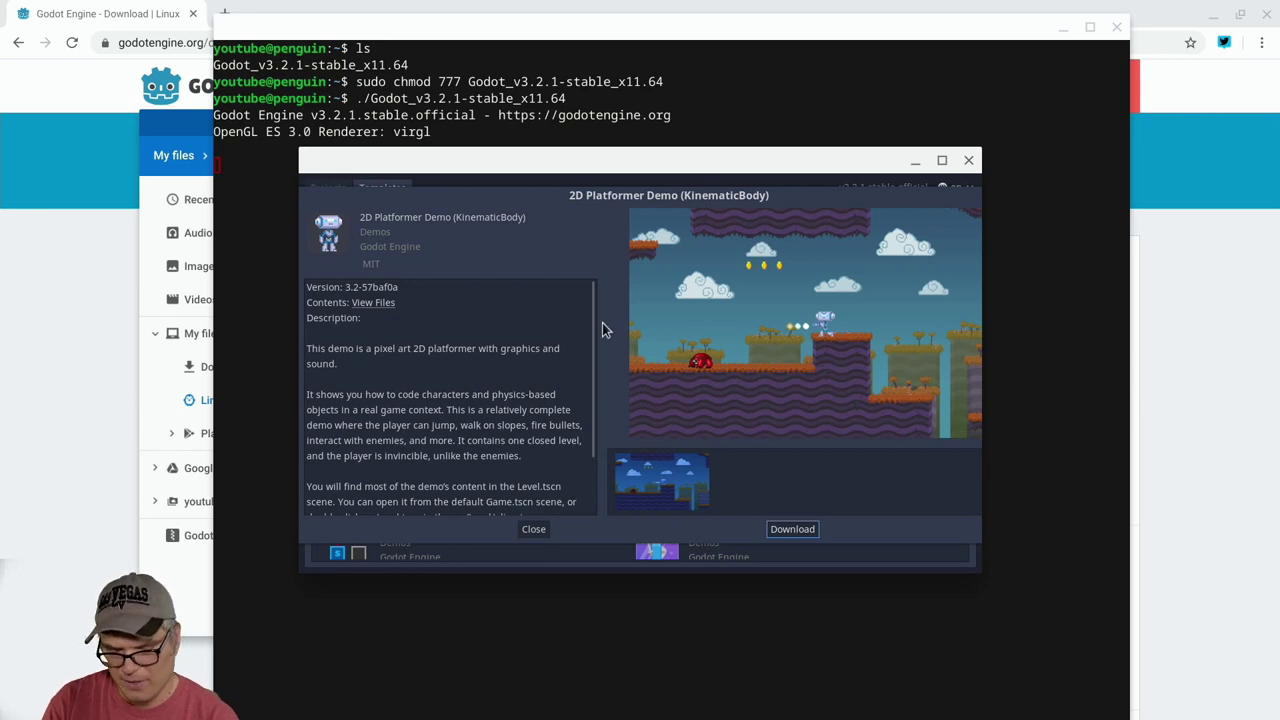
pyautogui.click(792, 529)
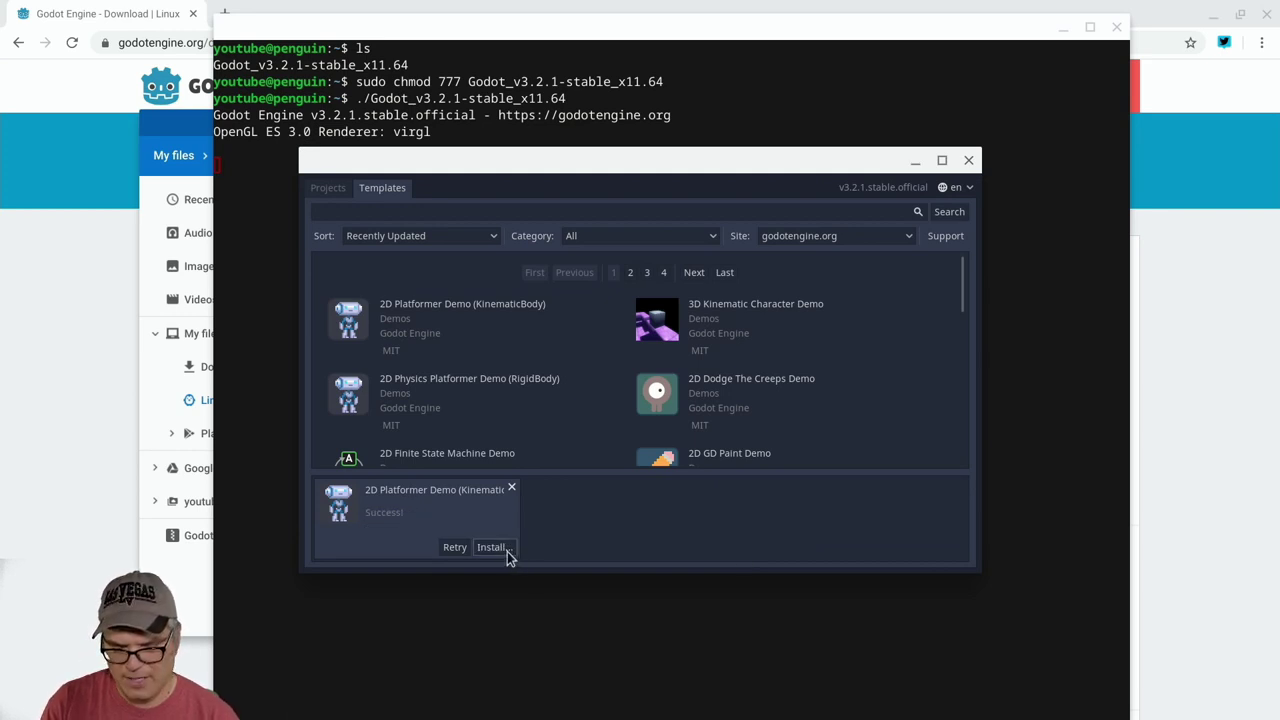
# Install the platformer demo into a newly created project folder and open it for editing.
pyautogui.click(494, 548)
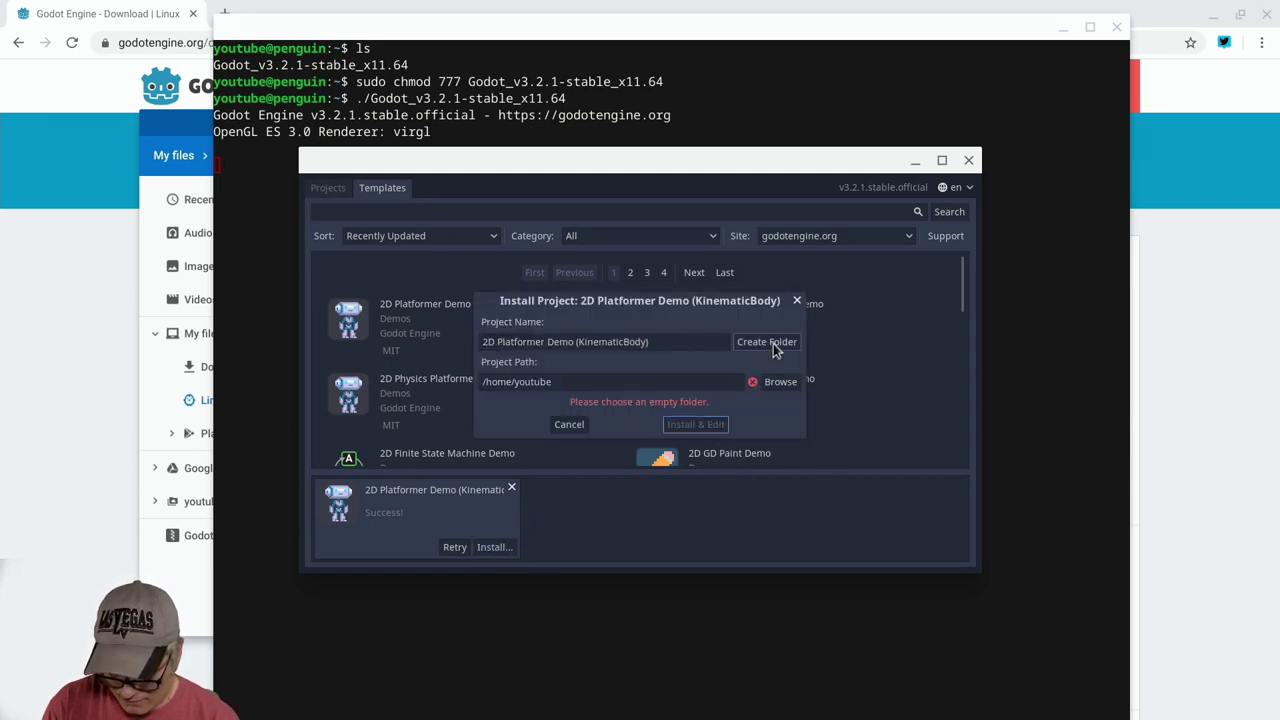
pyautogui.click(773, 344)
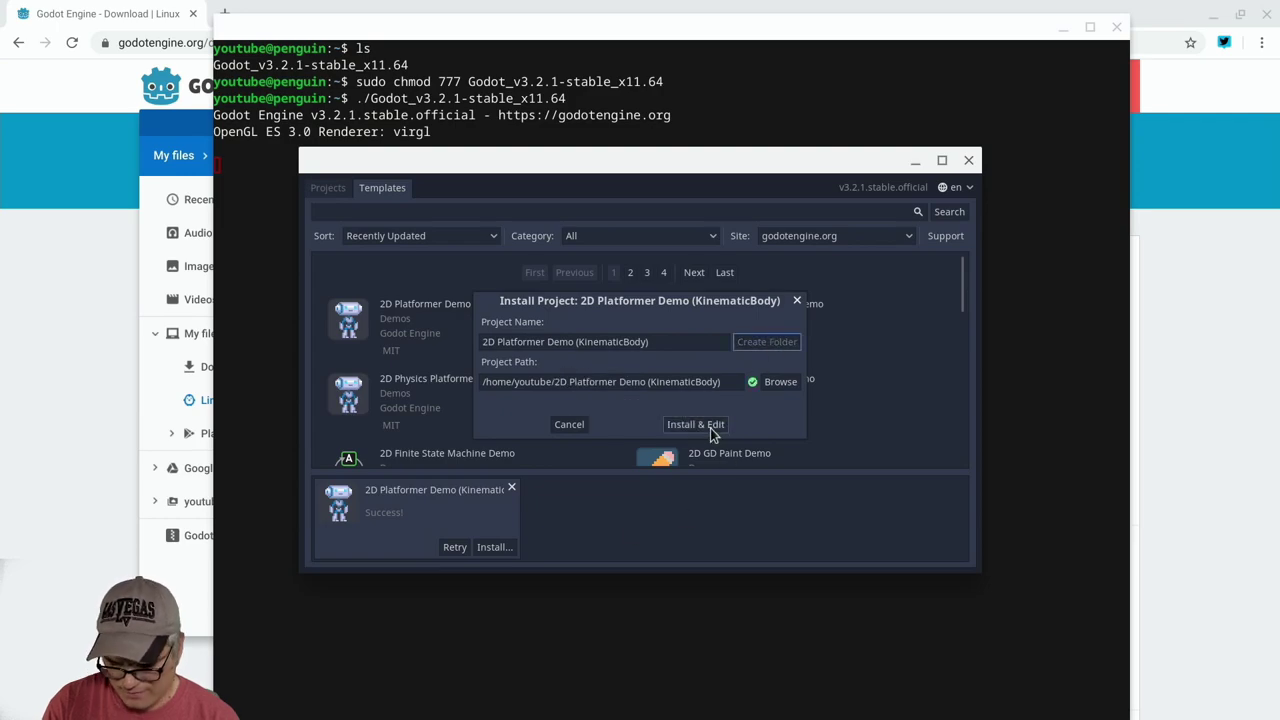
pyautogui.click(709, 425)
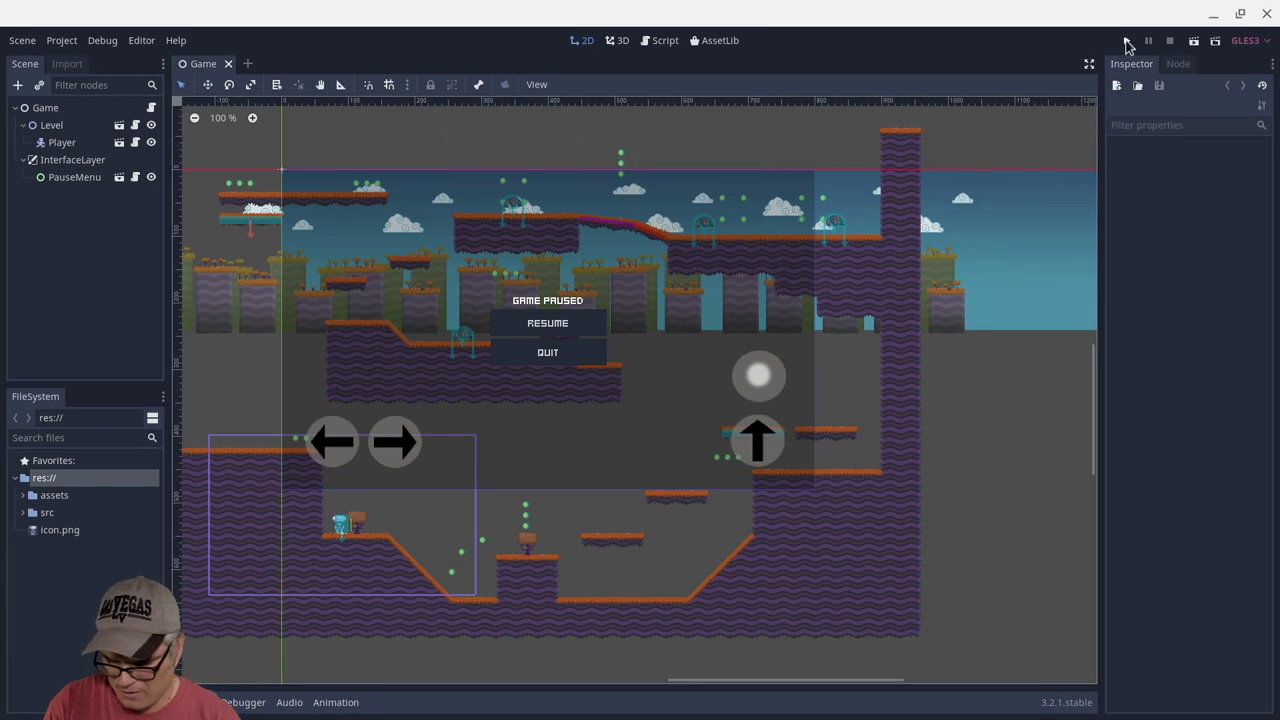
# Run the demo and walk the robot left and right across the level's slopes and platforms.
pyautogui.click(1128, 41)
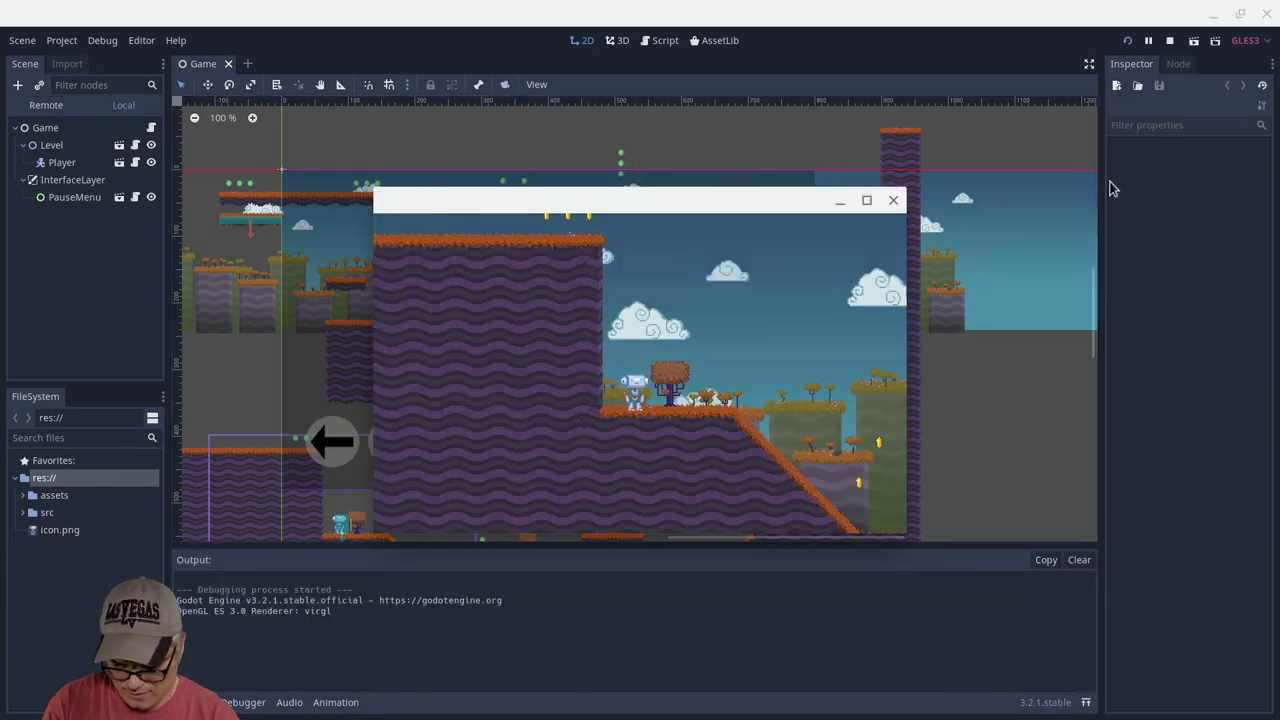
pyautogui.press('Right')
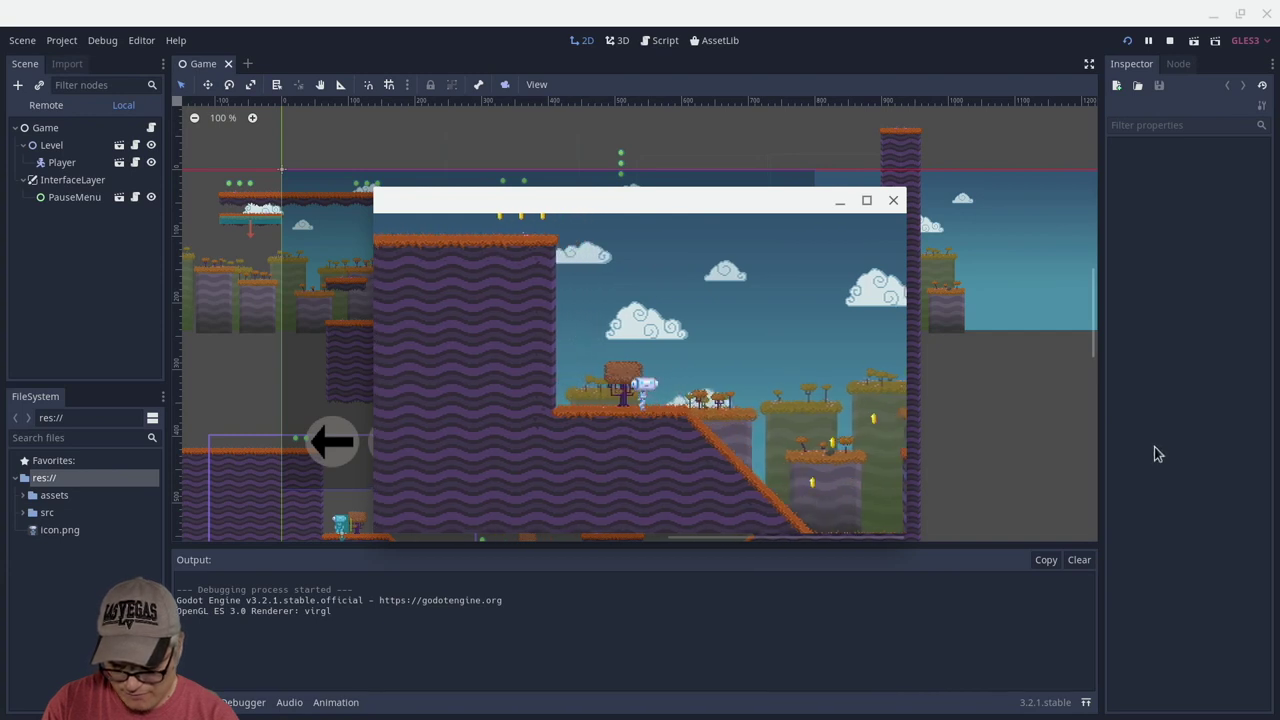
pyautogui.press('Left')
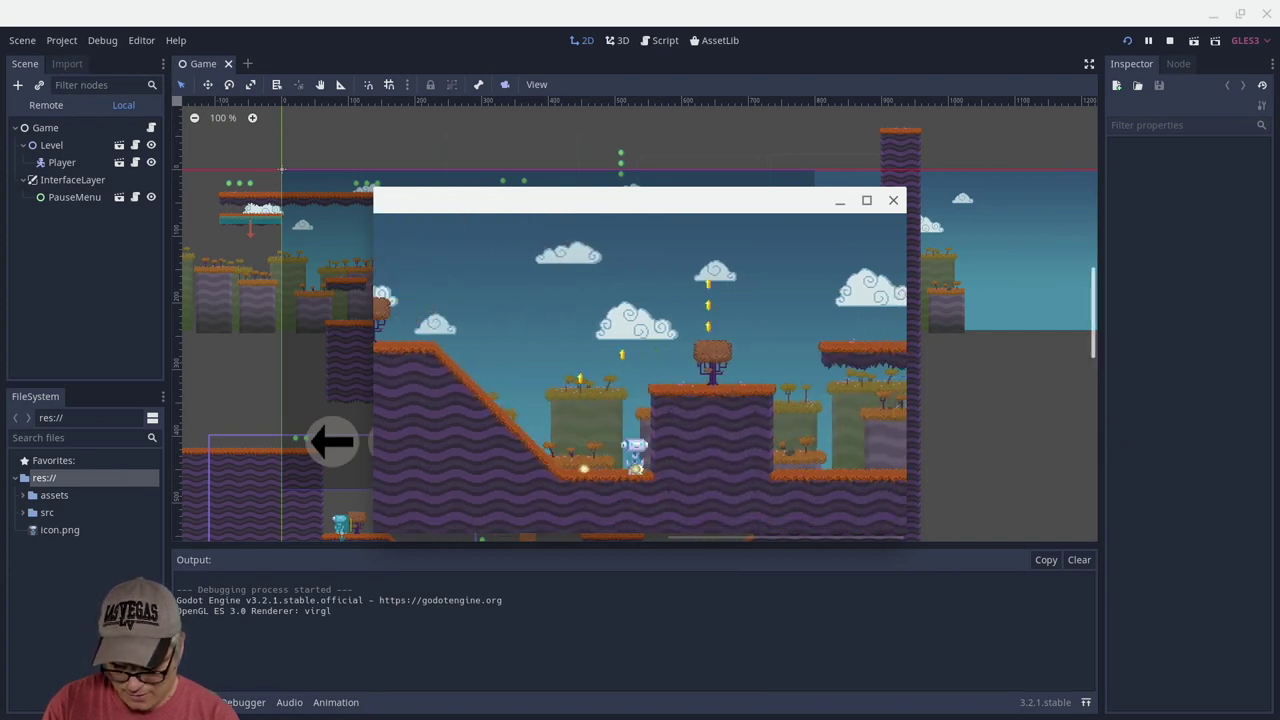
pyautogui.press('Right')
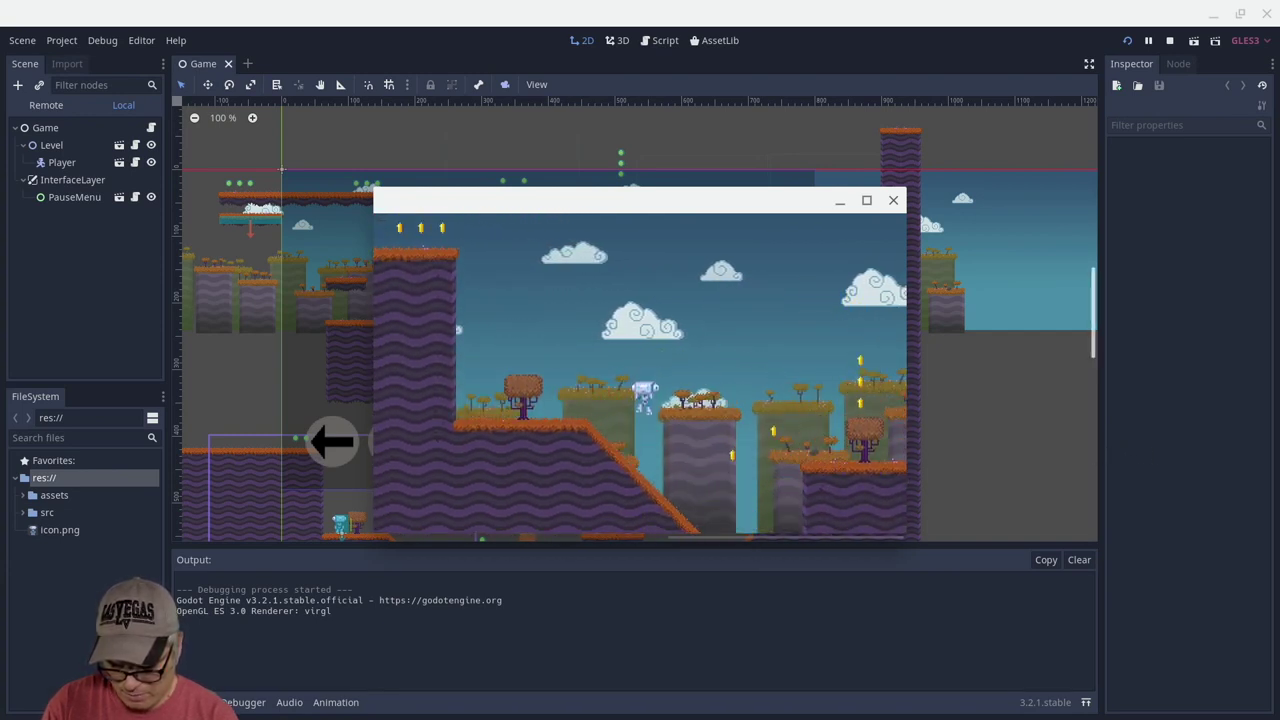
pyautogui.press('Right')
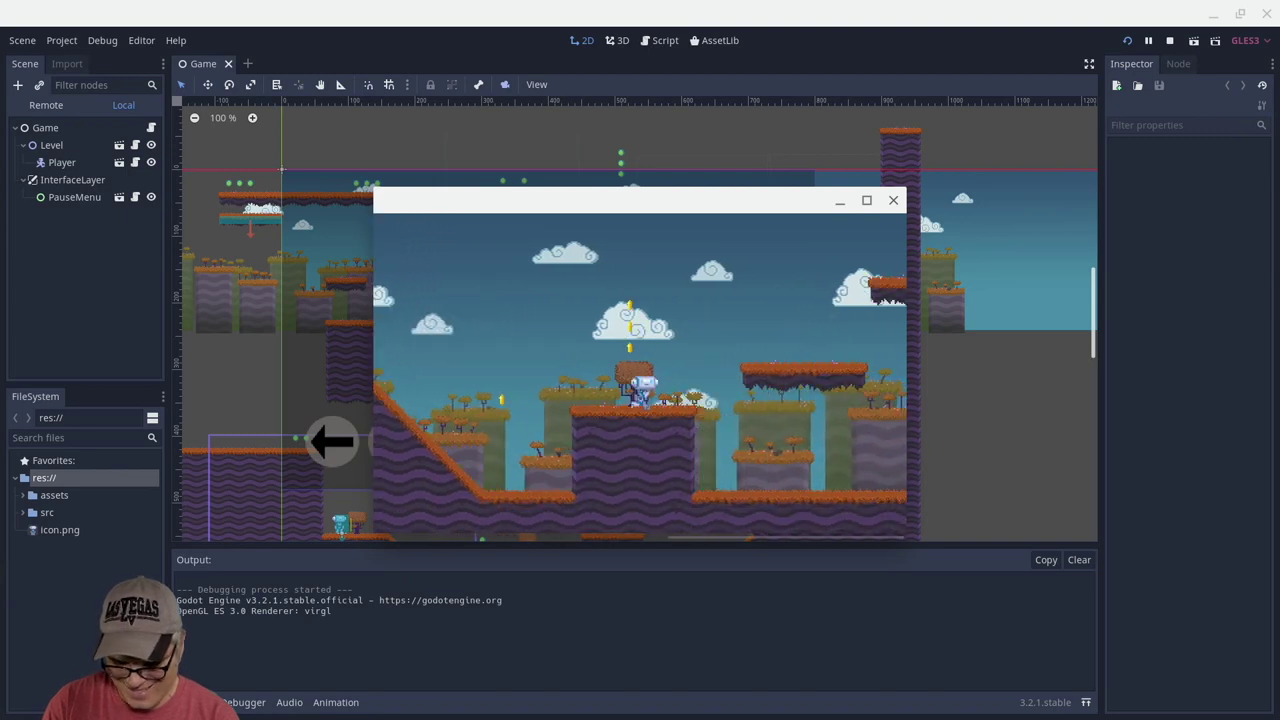
pyautogui.press('Right')
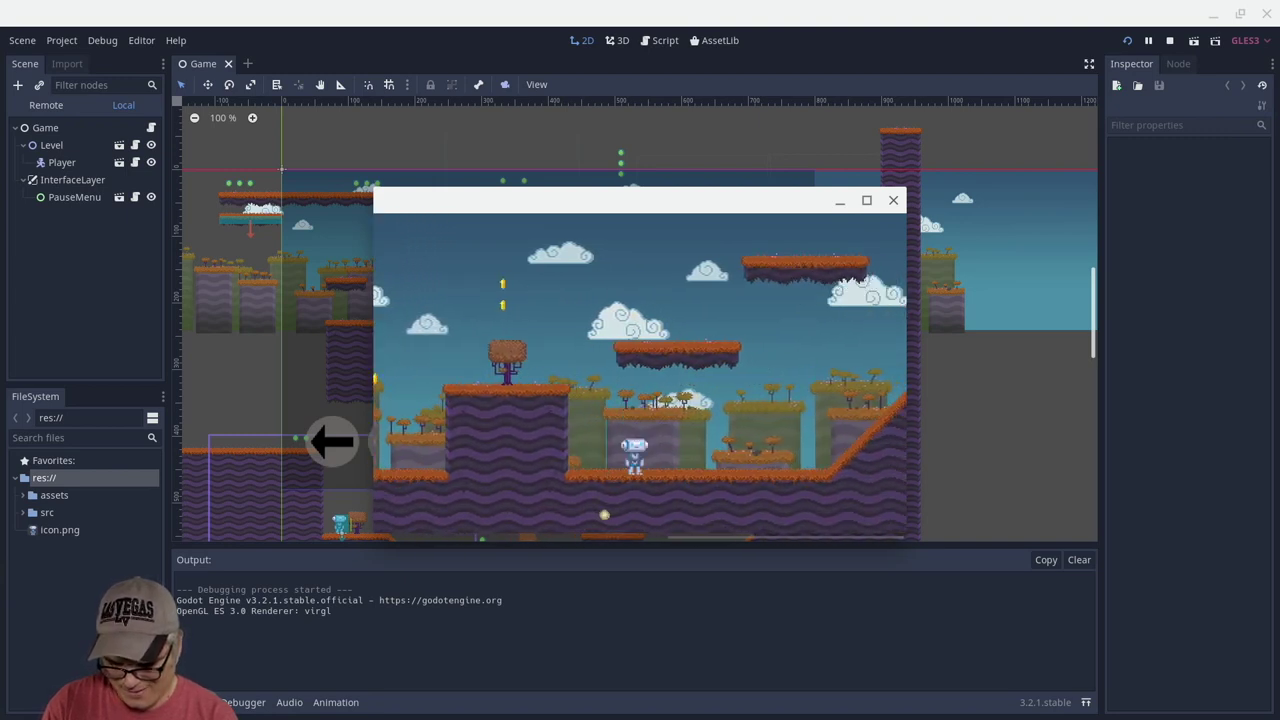
# Play full screen, running and jumping the robot past coins, then close the game window.
pyautogui.click(866, 200)
pyautogui.press('Left')
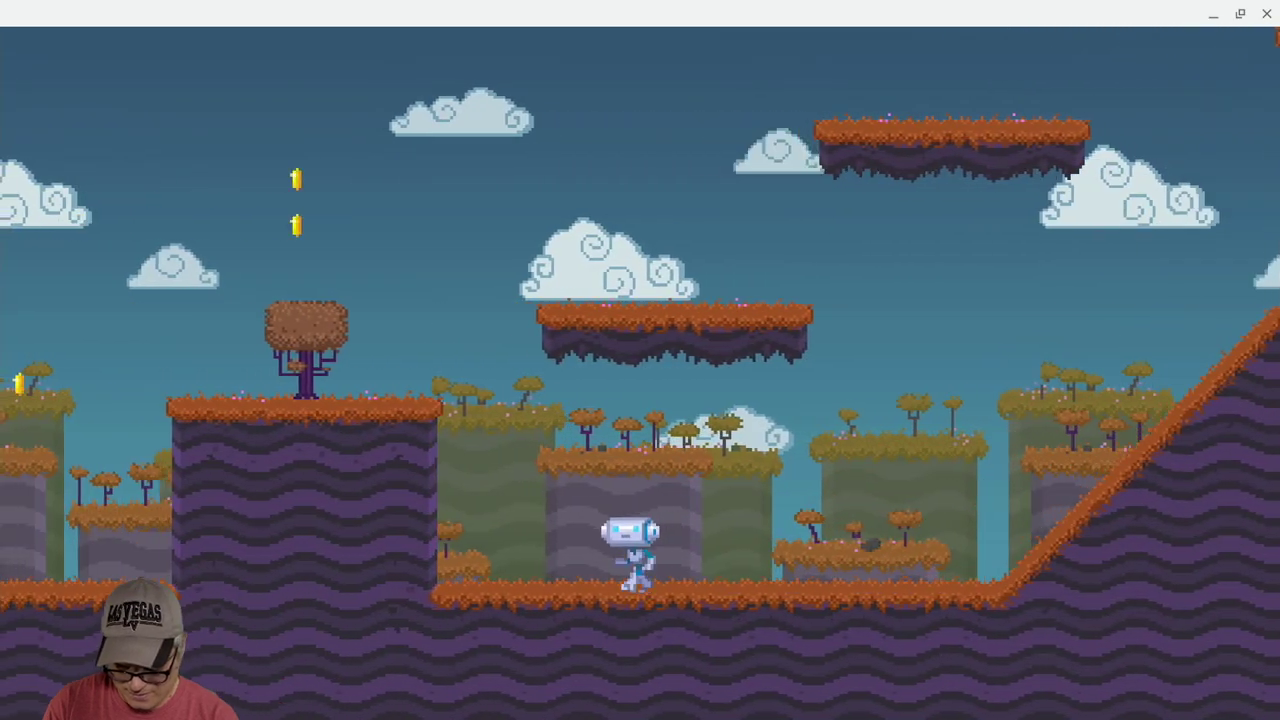
pyautogui.press('space')
pyautogui.press('Right')
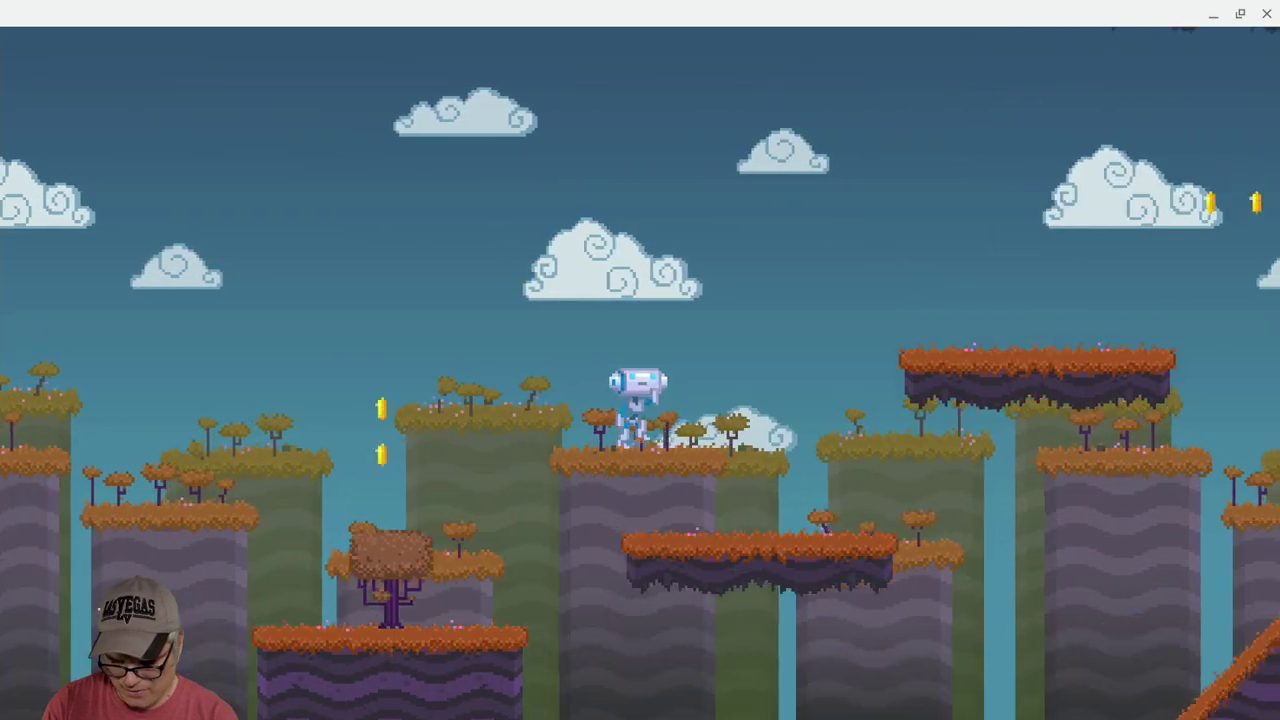
pyautogui.press('Right')
pyautogui.press('space')
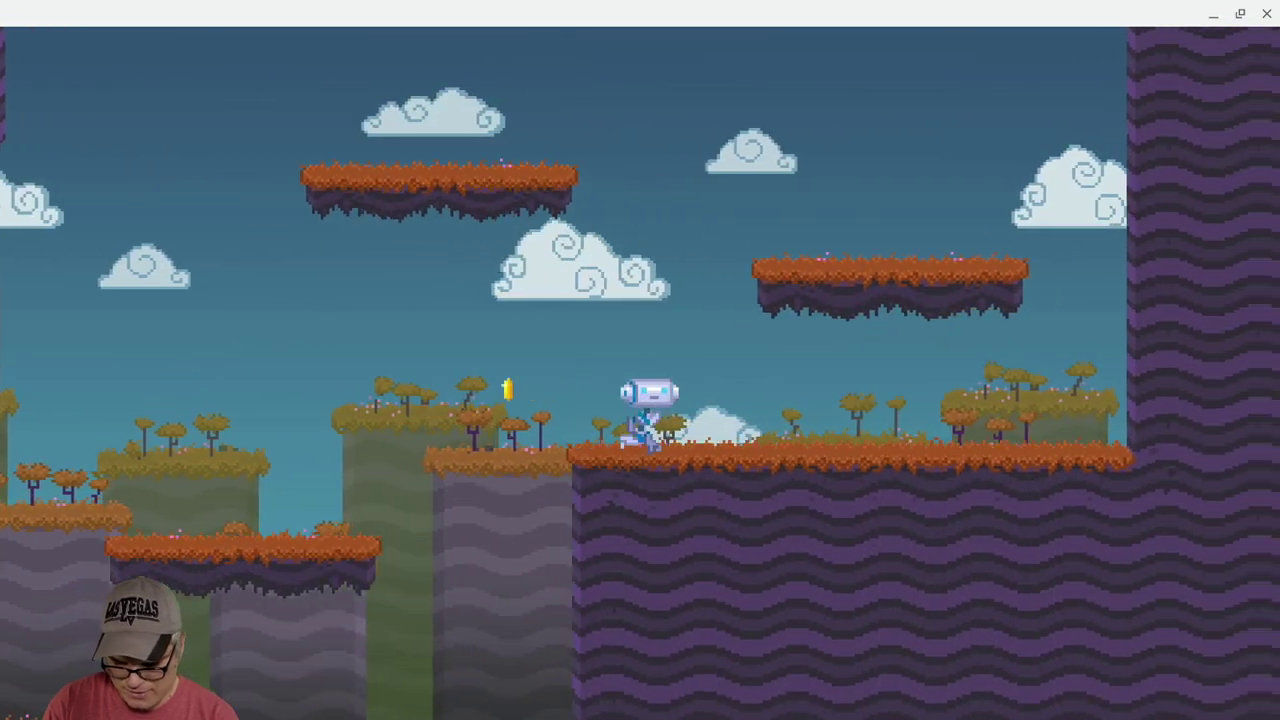
pyautogui.press('Right')
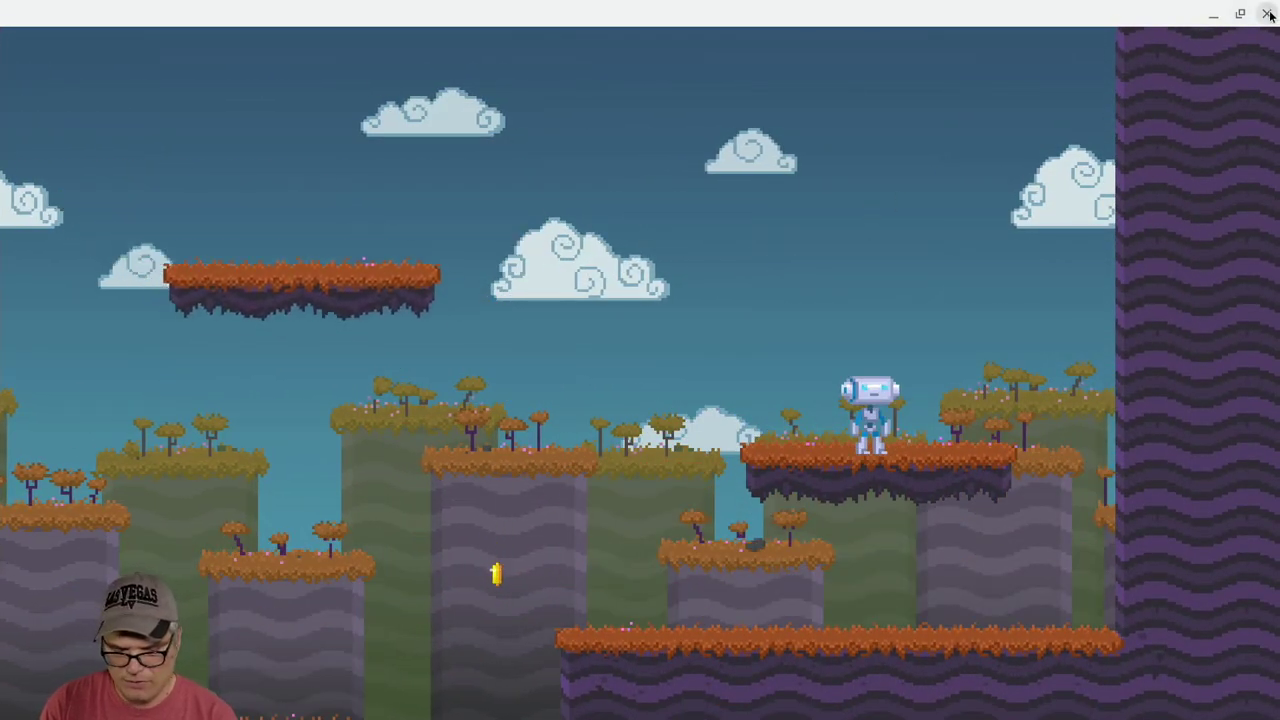
pyautogui.hotkey('alt', 'F4')
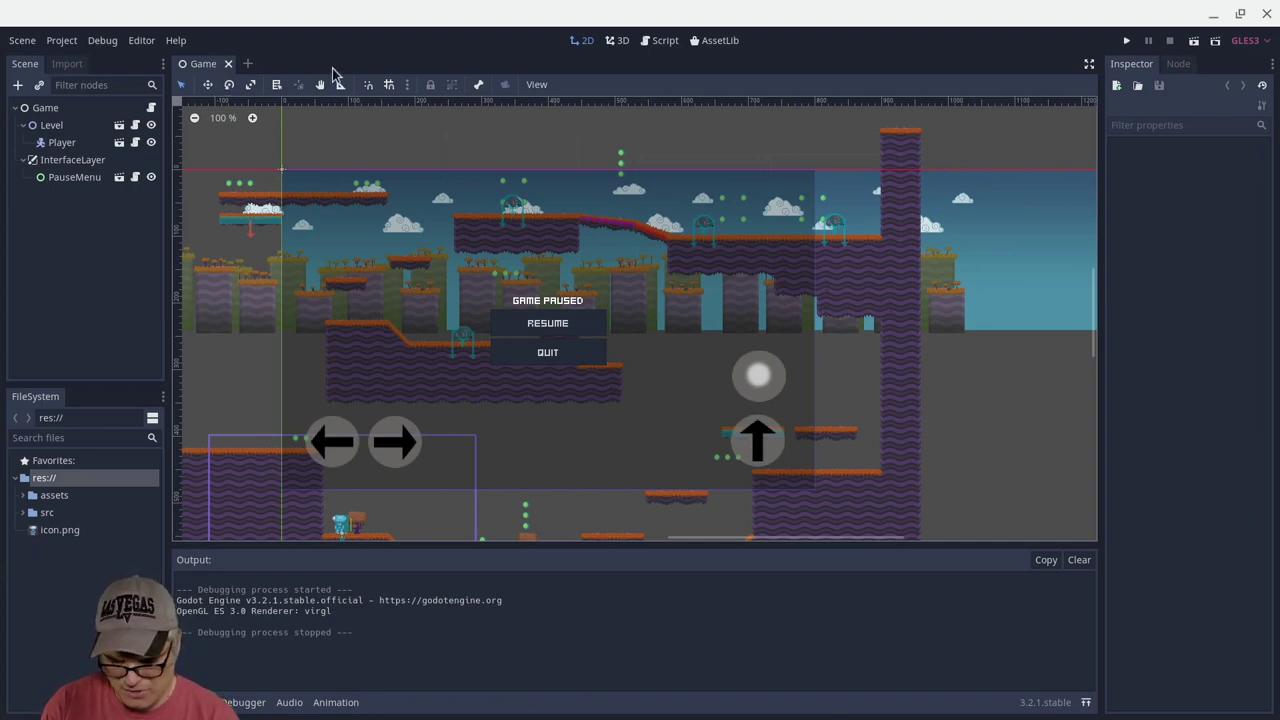
# Look around the 3D viewport, then open Game.gd in the Script workspace.
pyautogui.click(614, 41)
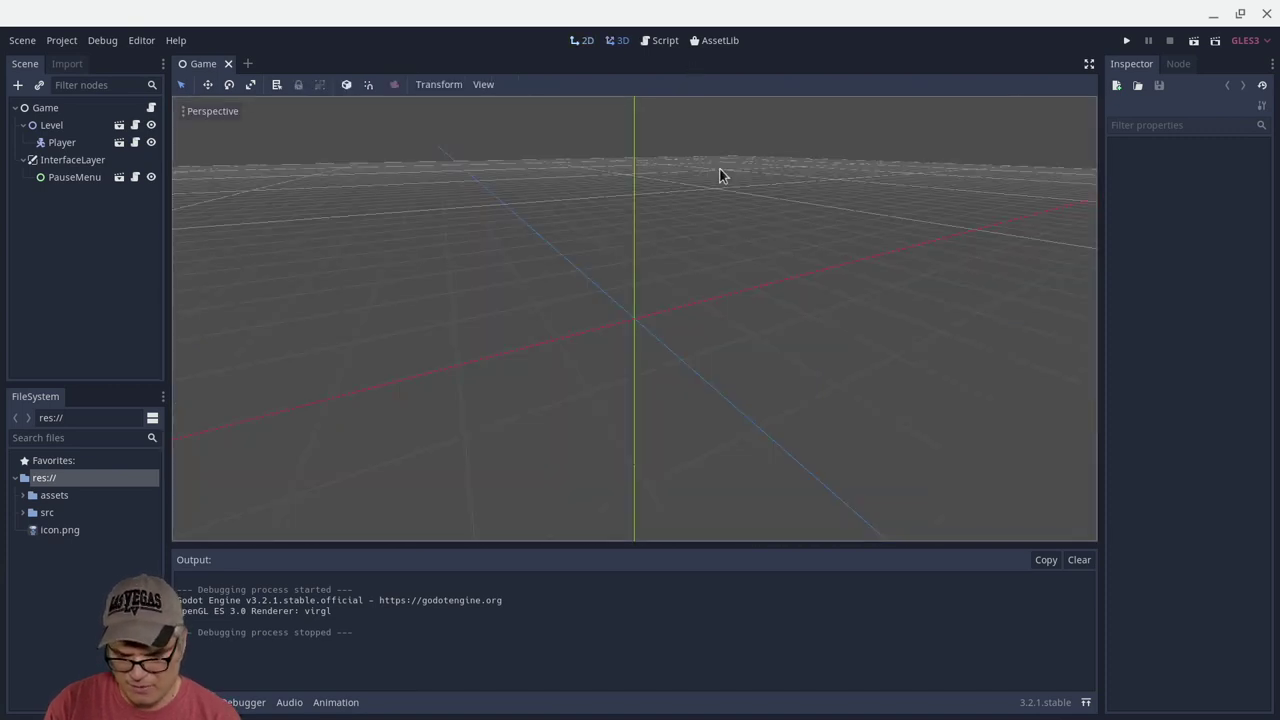
pyautogui.moveTo(720, 171); pyautogui.dragTo(630, 158, button='middle')
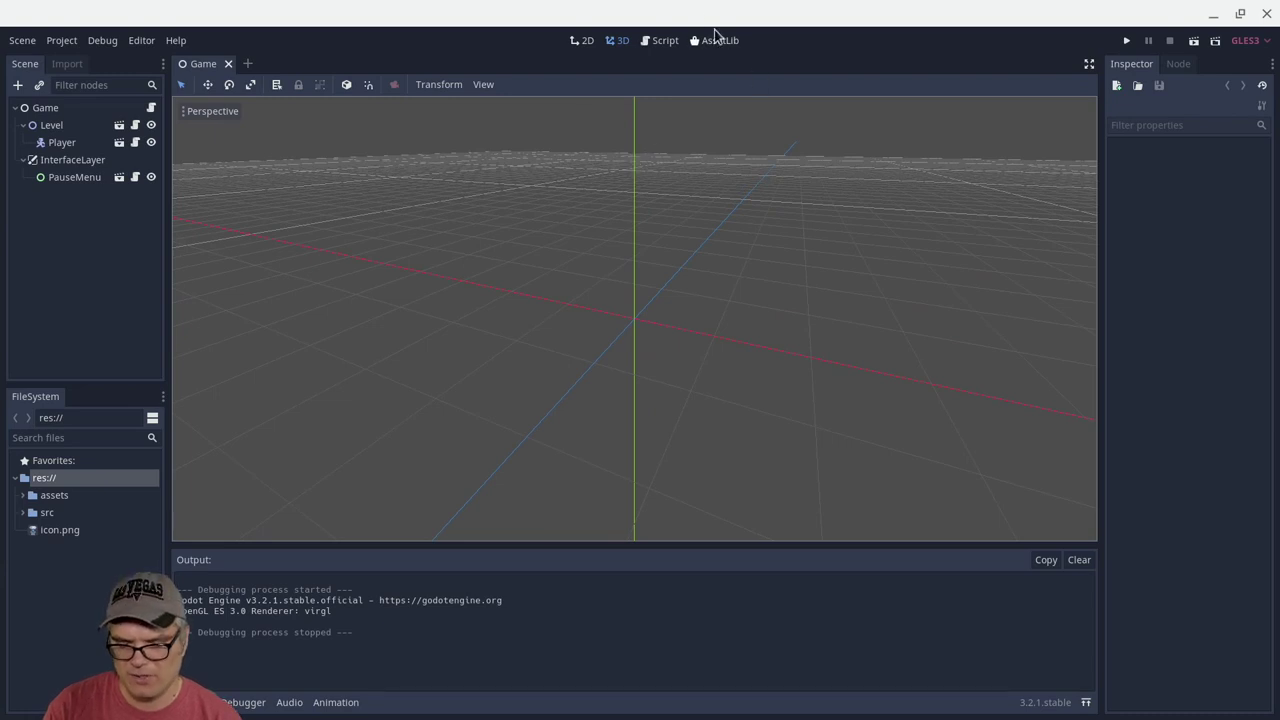
pyautogui.click(660, 42)
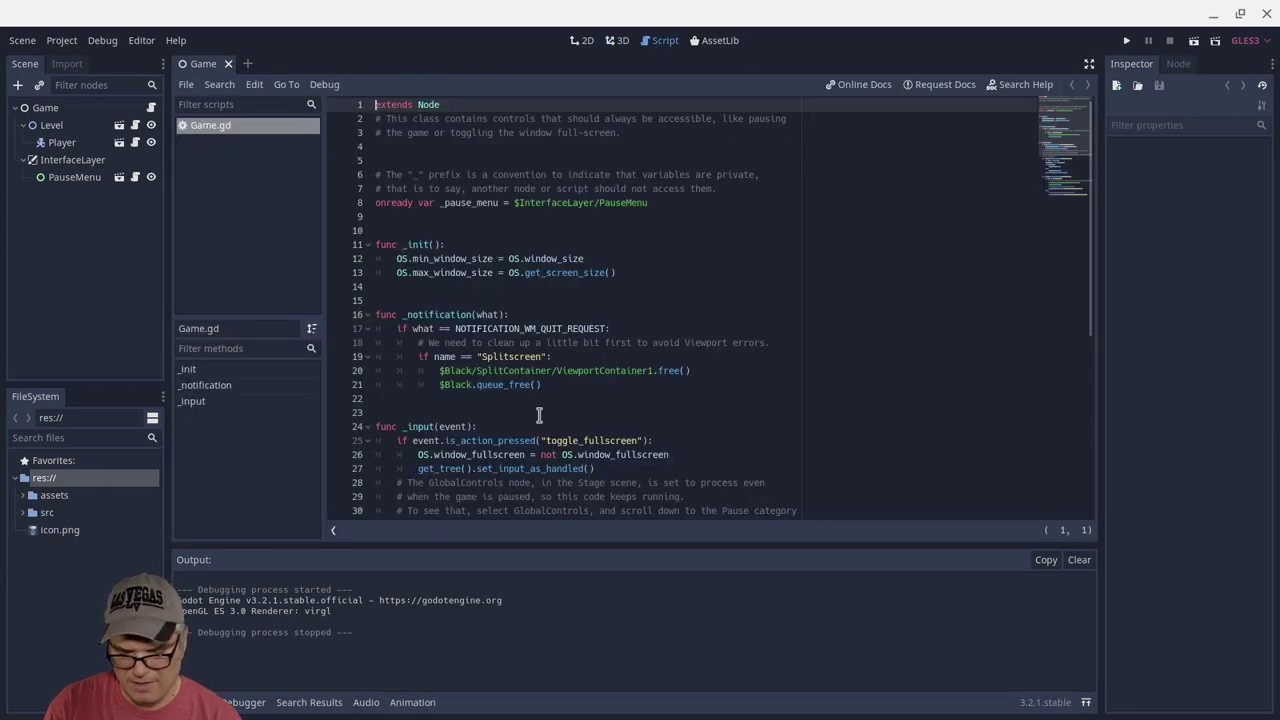
pyautogui.scroll(-7, 538, 412)
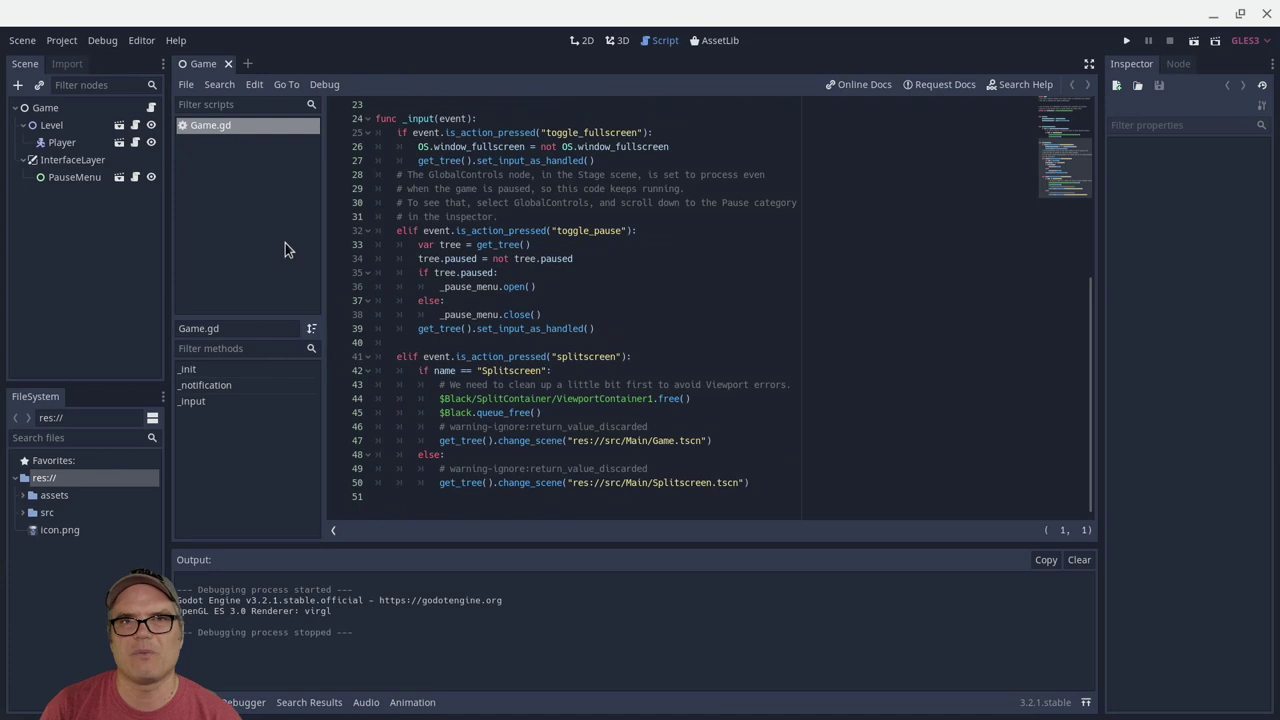